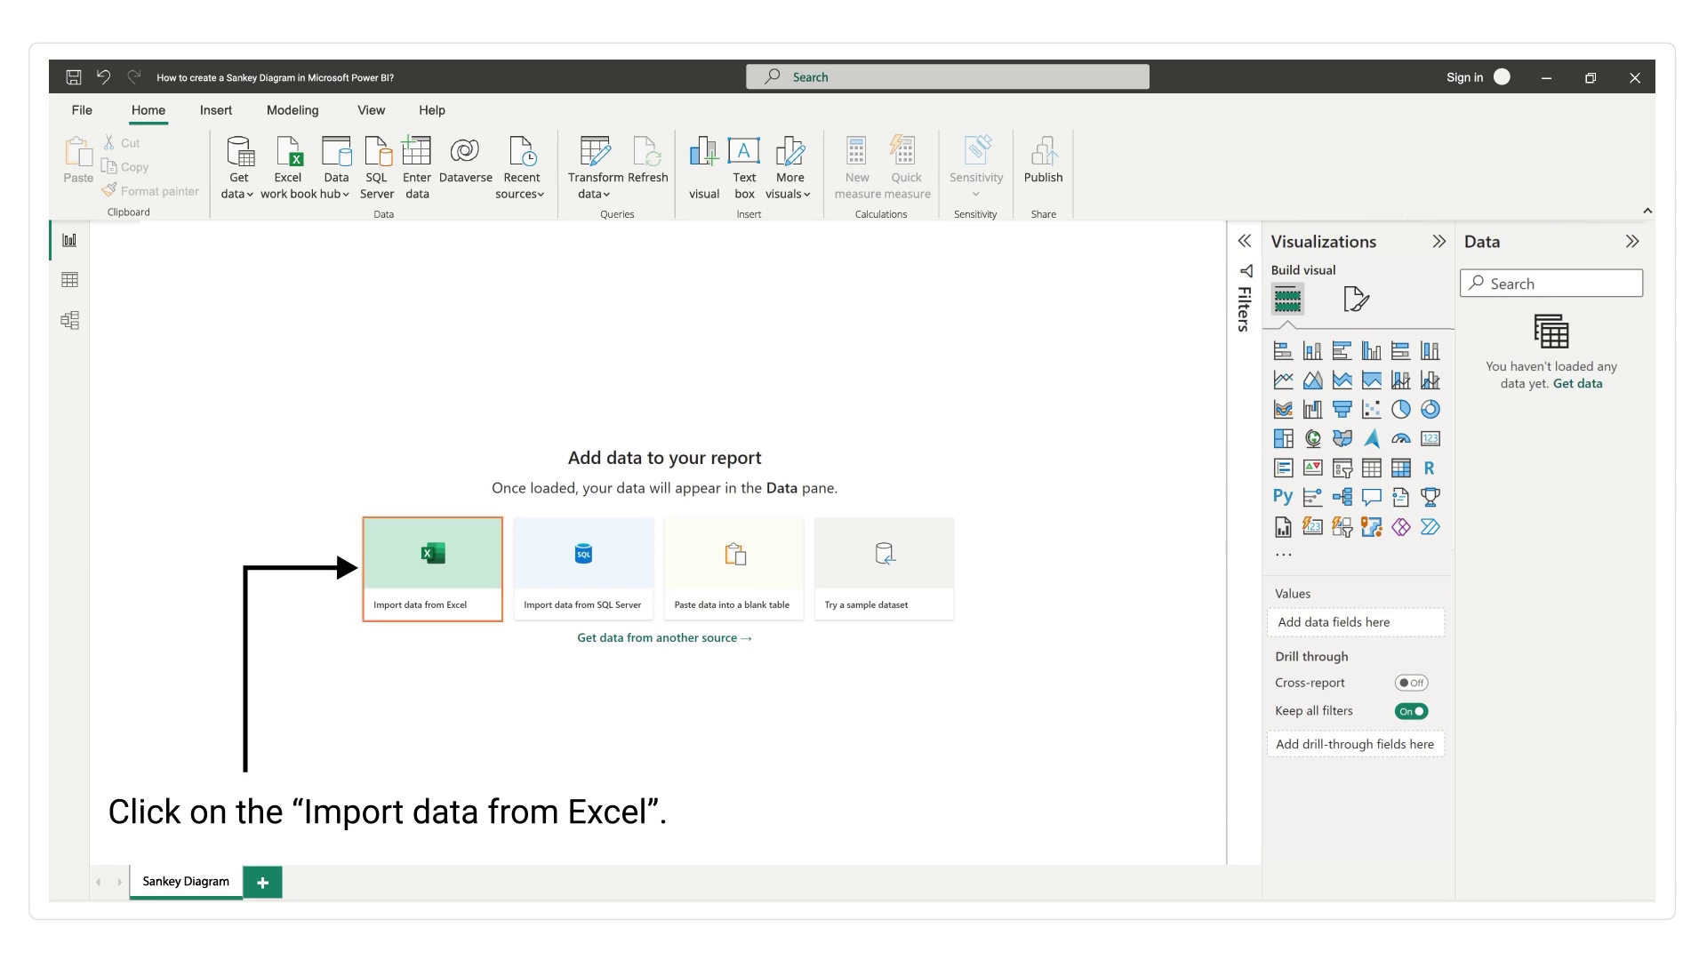
- Start importing data from the blank report's 'Import data from Excel' card
{"action": "left_click", "coordinate": [432, 562]}
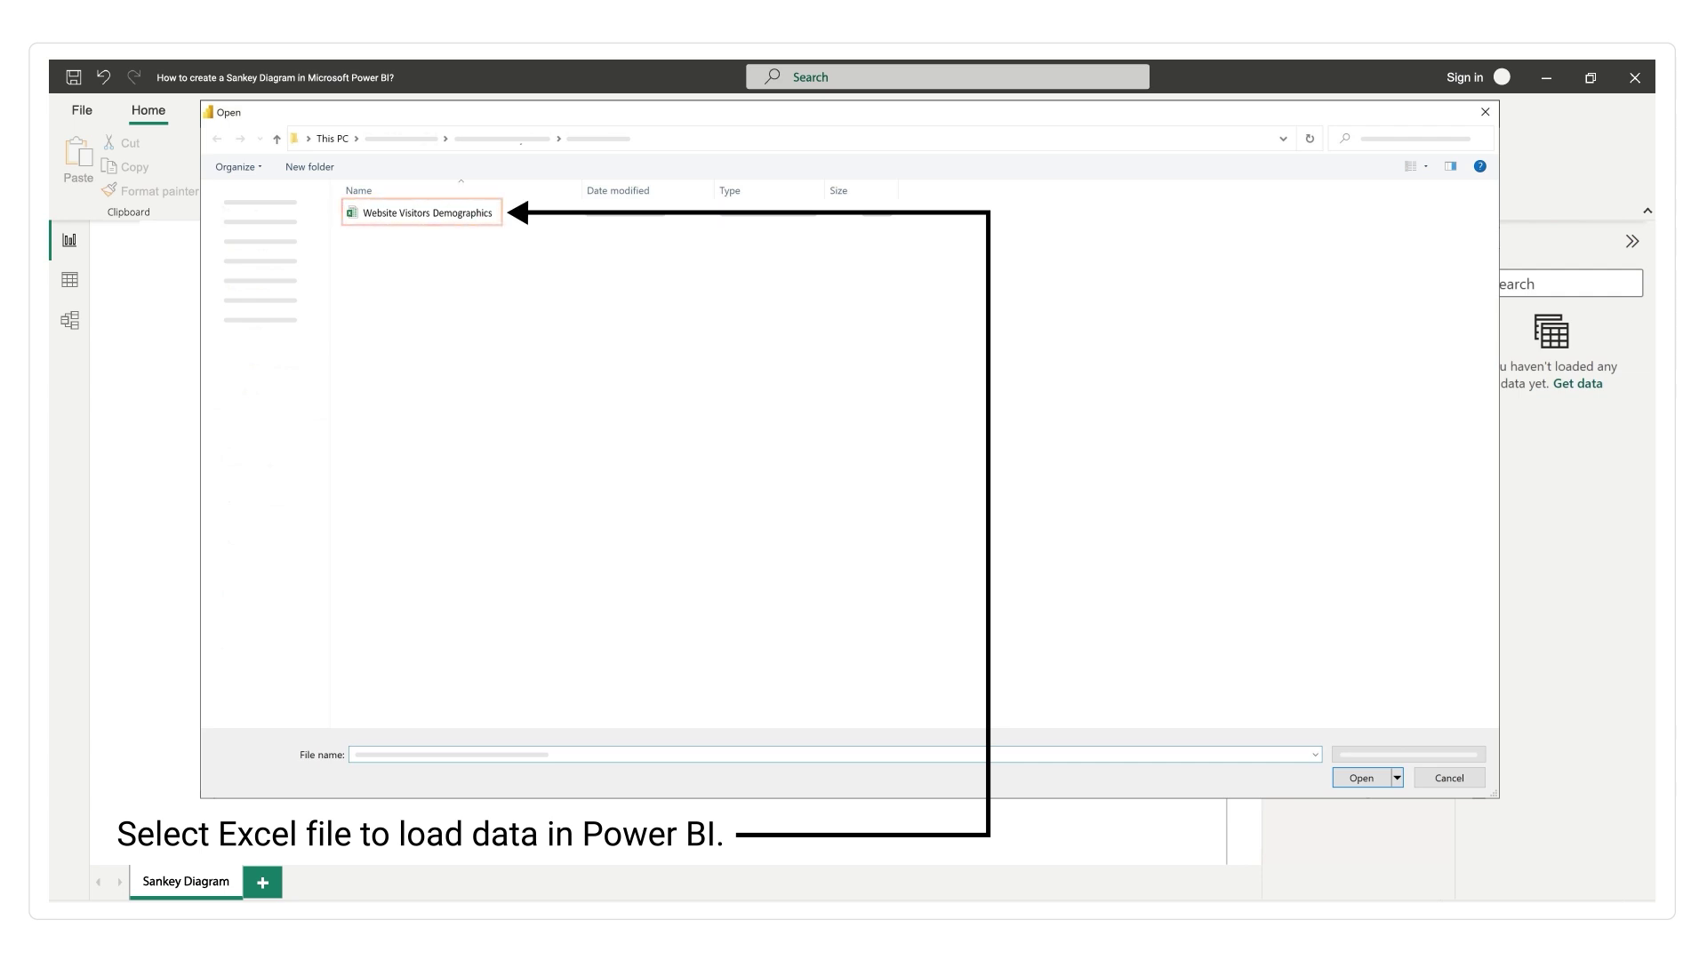
- Open the Website Visitors Demographics workbook from the Open dialog
{"action": "left_click", "coordinate": [382, 212]}
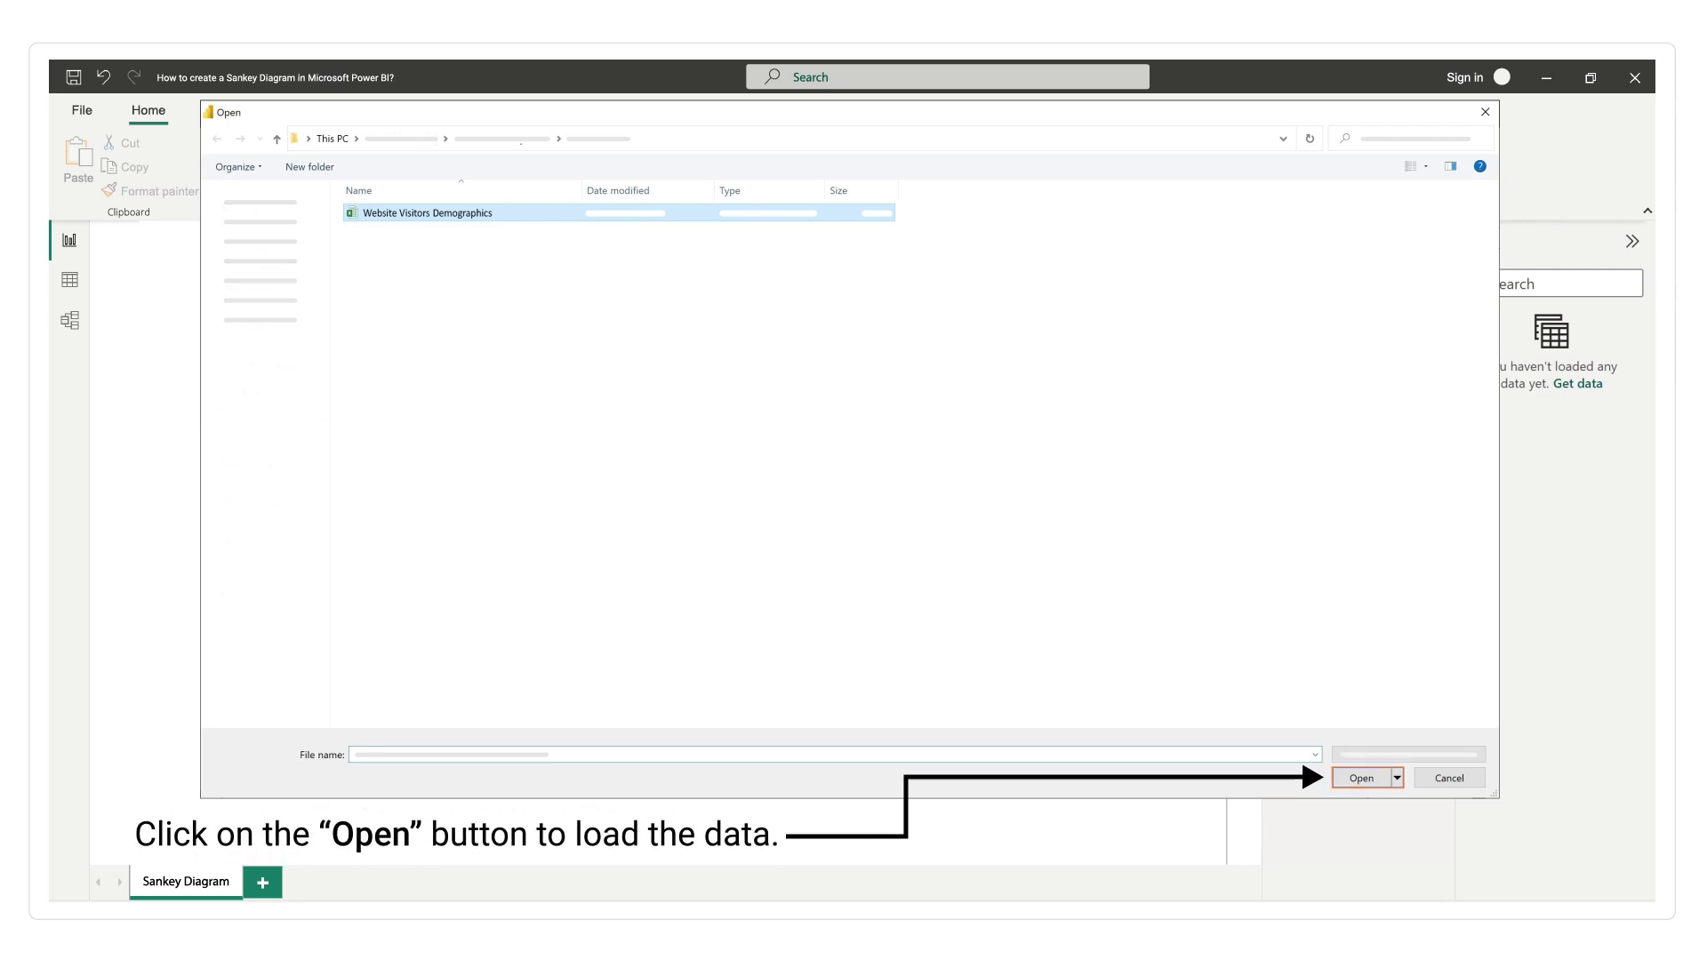
{"action": "left_click", "coordinate": [1361, 778]}
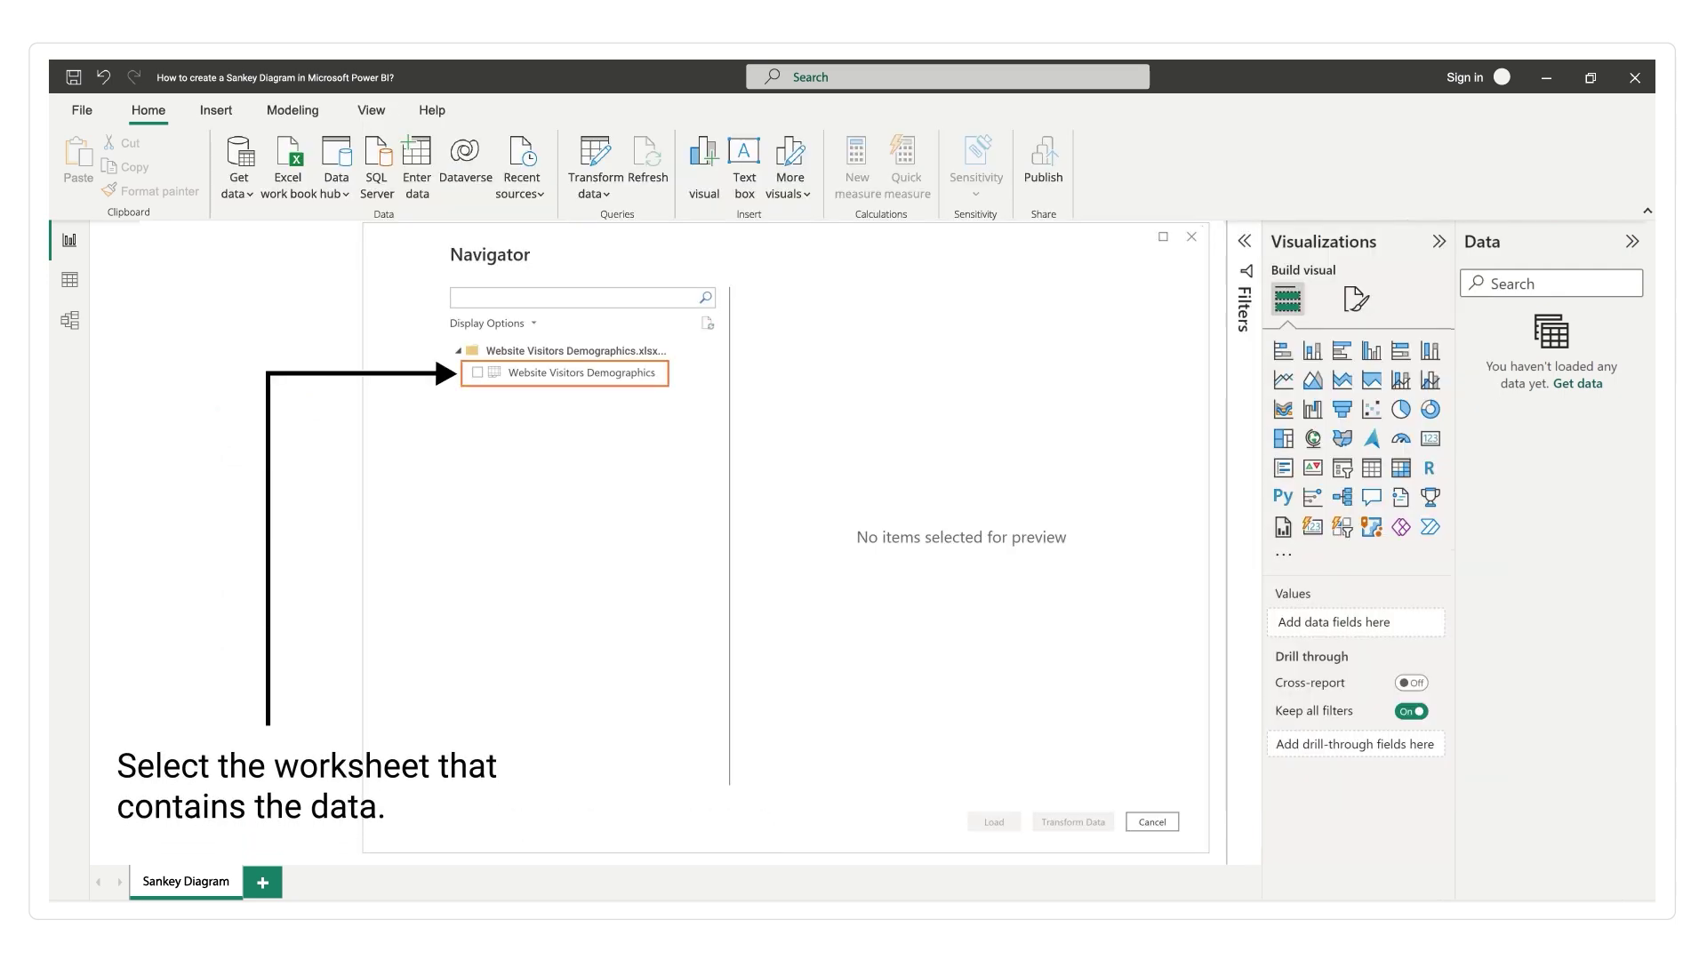
- Tick the Website Visitors Demographics sheet in Navigator and load it into the report
{"action": "left_click", "coordinate": [477, 372]}
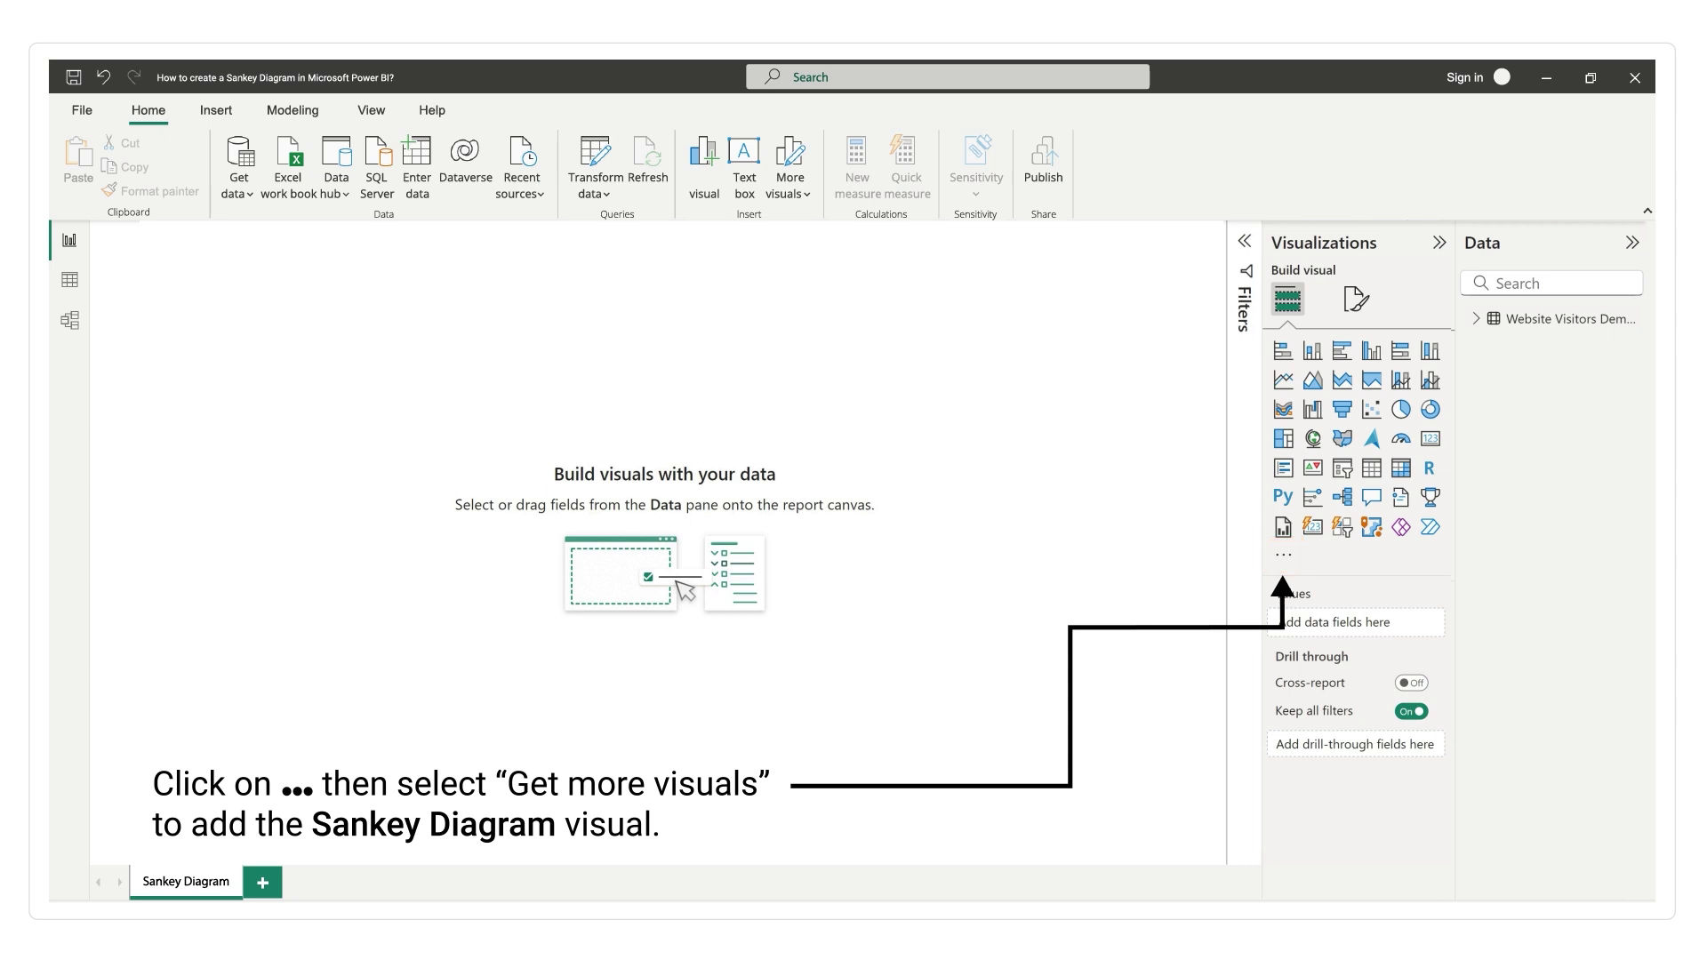
- Choose 'Get more visuals' from the Visualizations pane's '...' menu
{"action": "left_click", "coordinate": [1283, 554]}
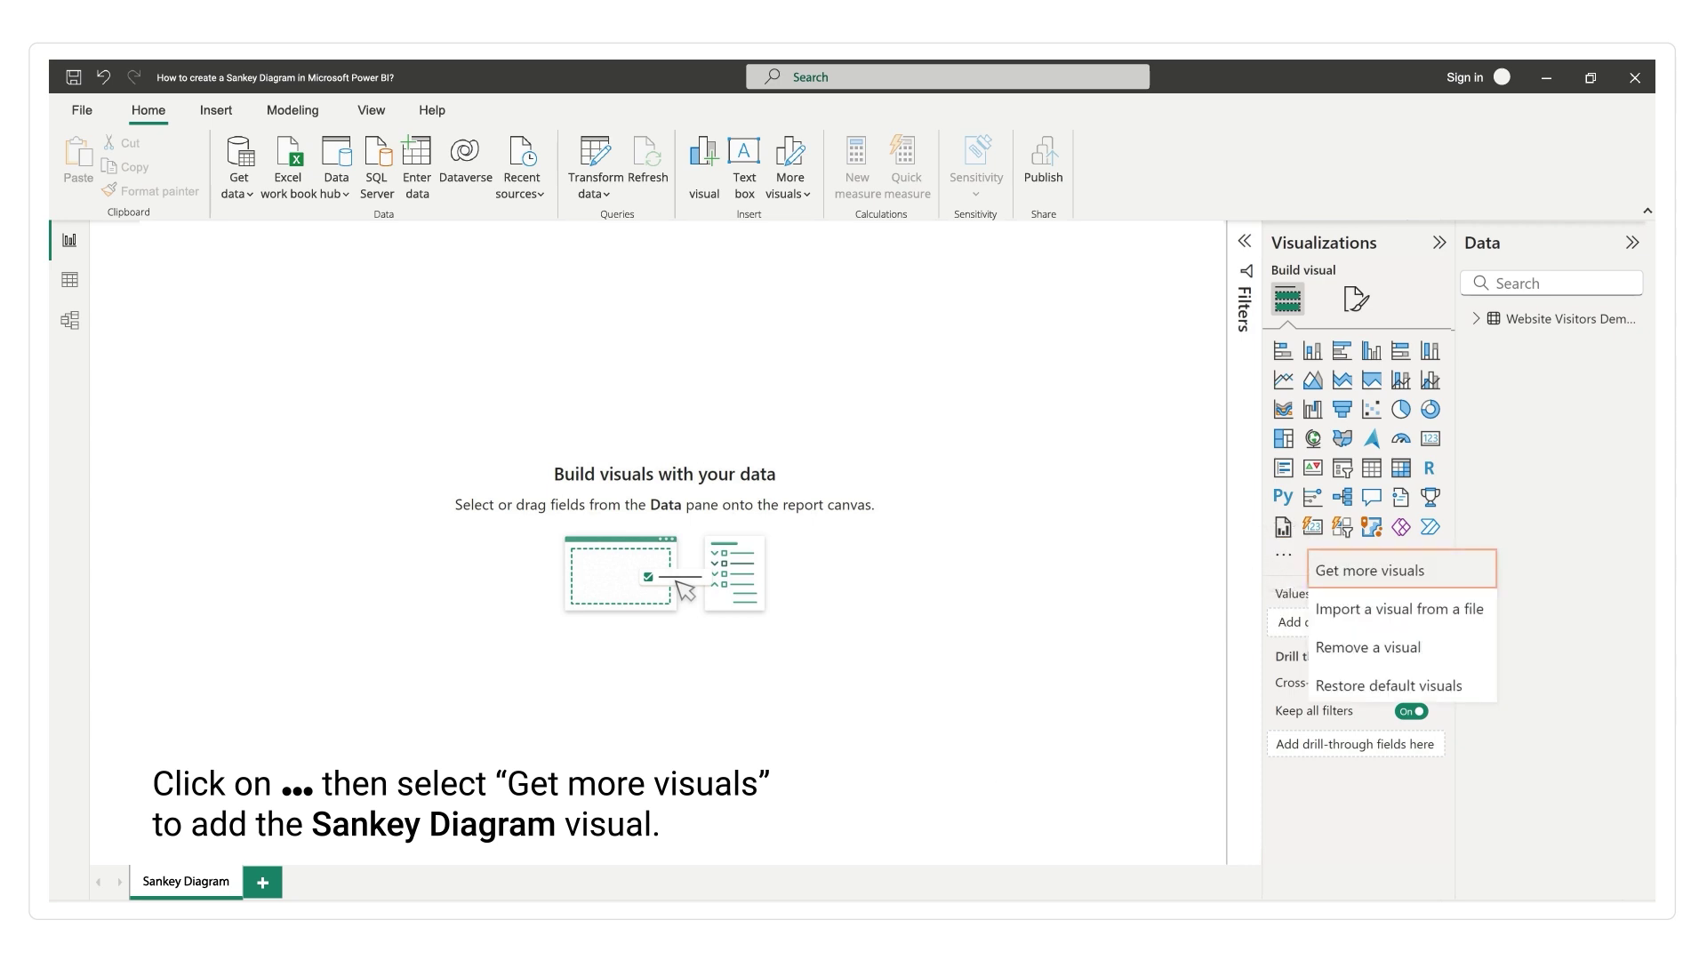
{"action": "left_click", "coordinate": [1367, 570]}
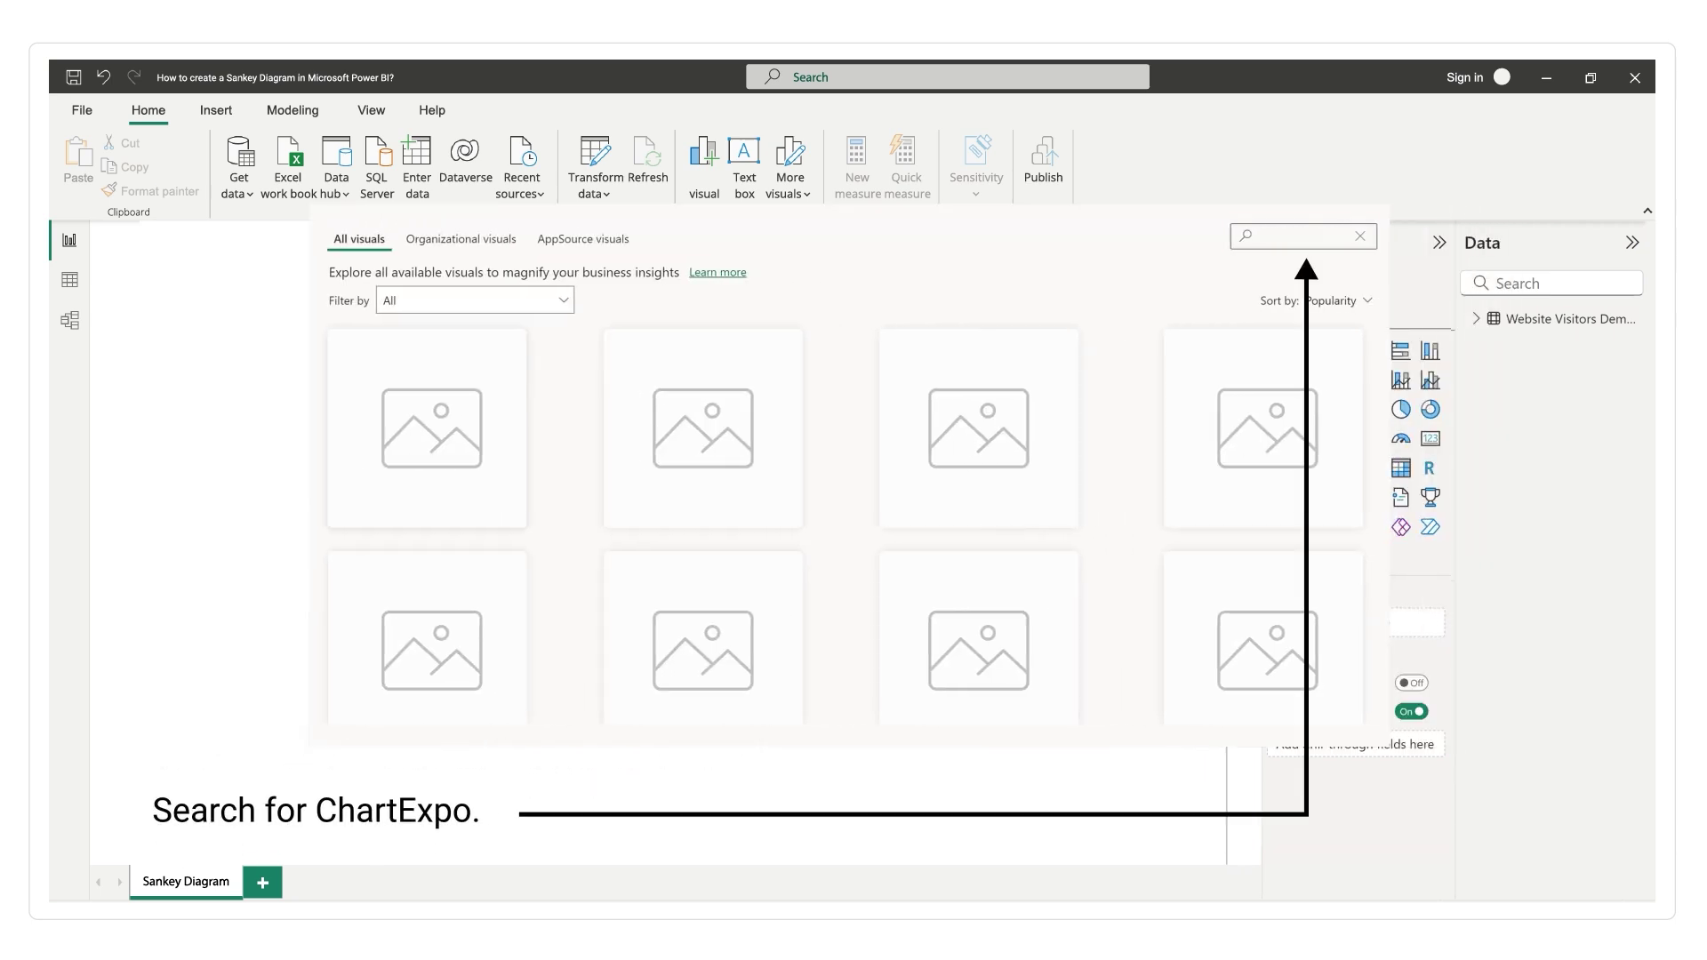
- Search the marketplace for 'chartexpo' and add ChartExpo's Sankey Diagram visual
{"action": "left_click", "coordinate": [1271, 237]}
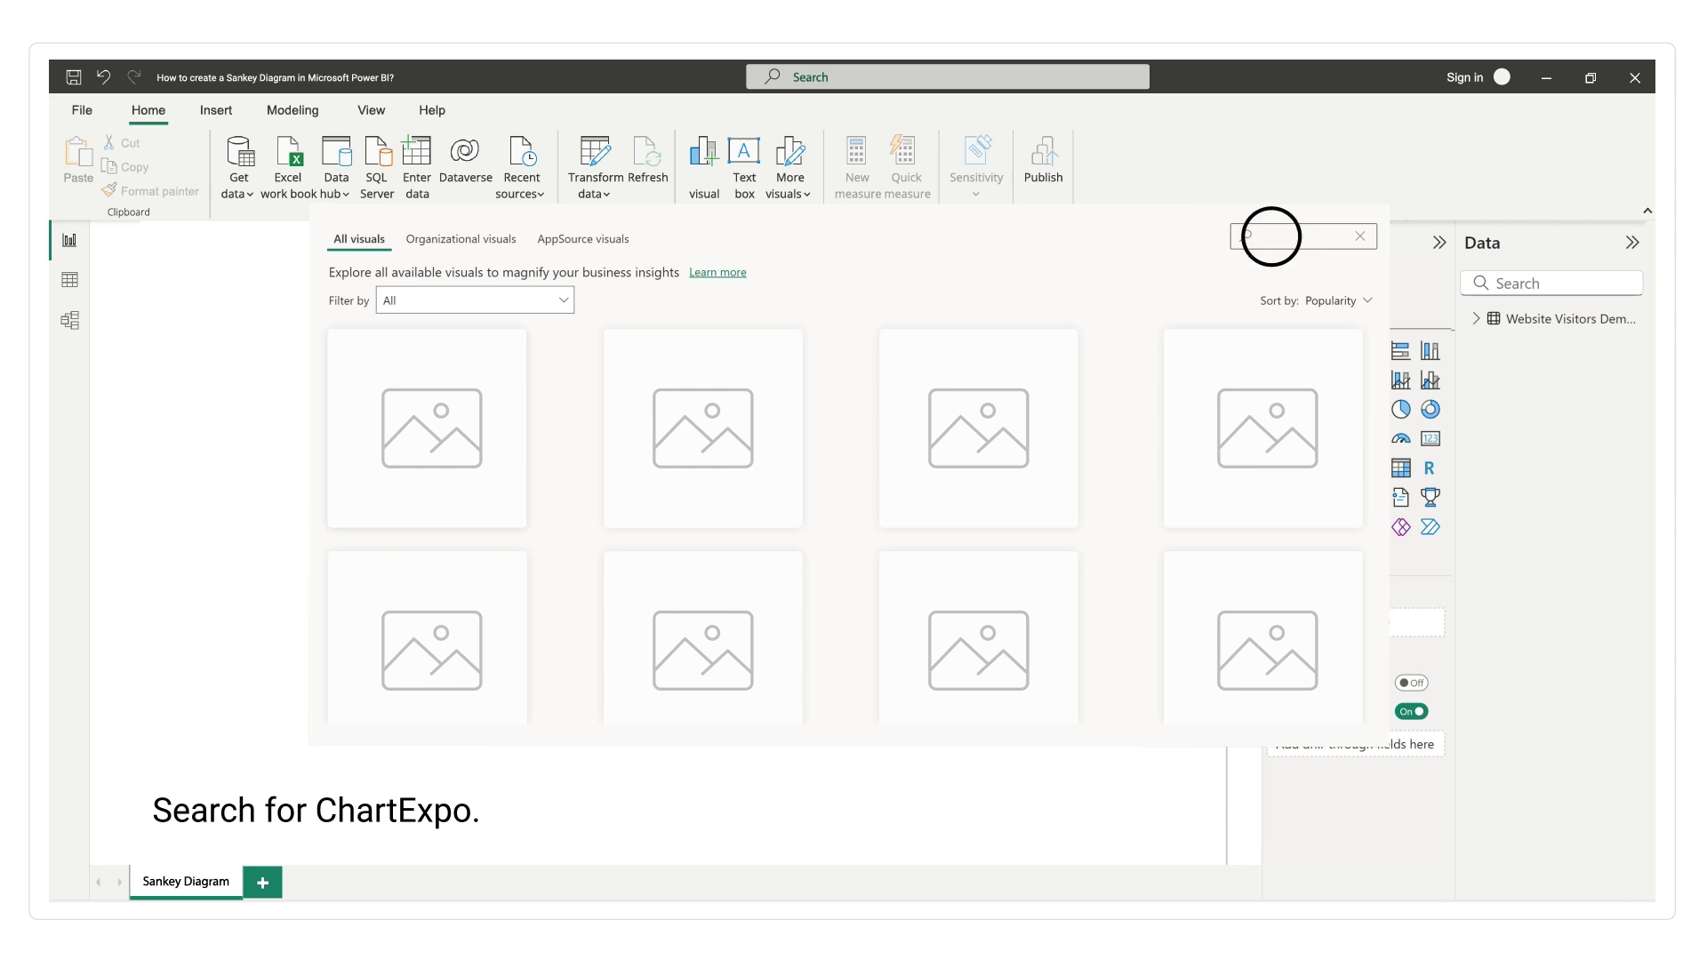
{"action": "type", "text": "chartexpo"}
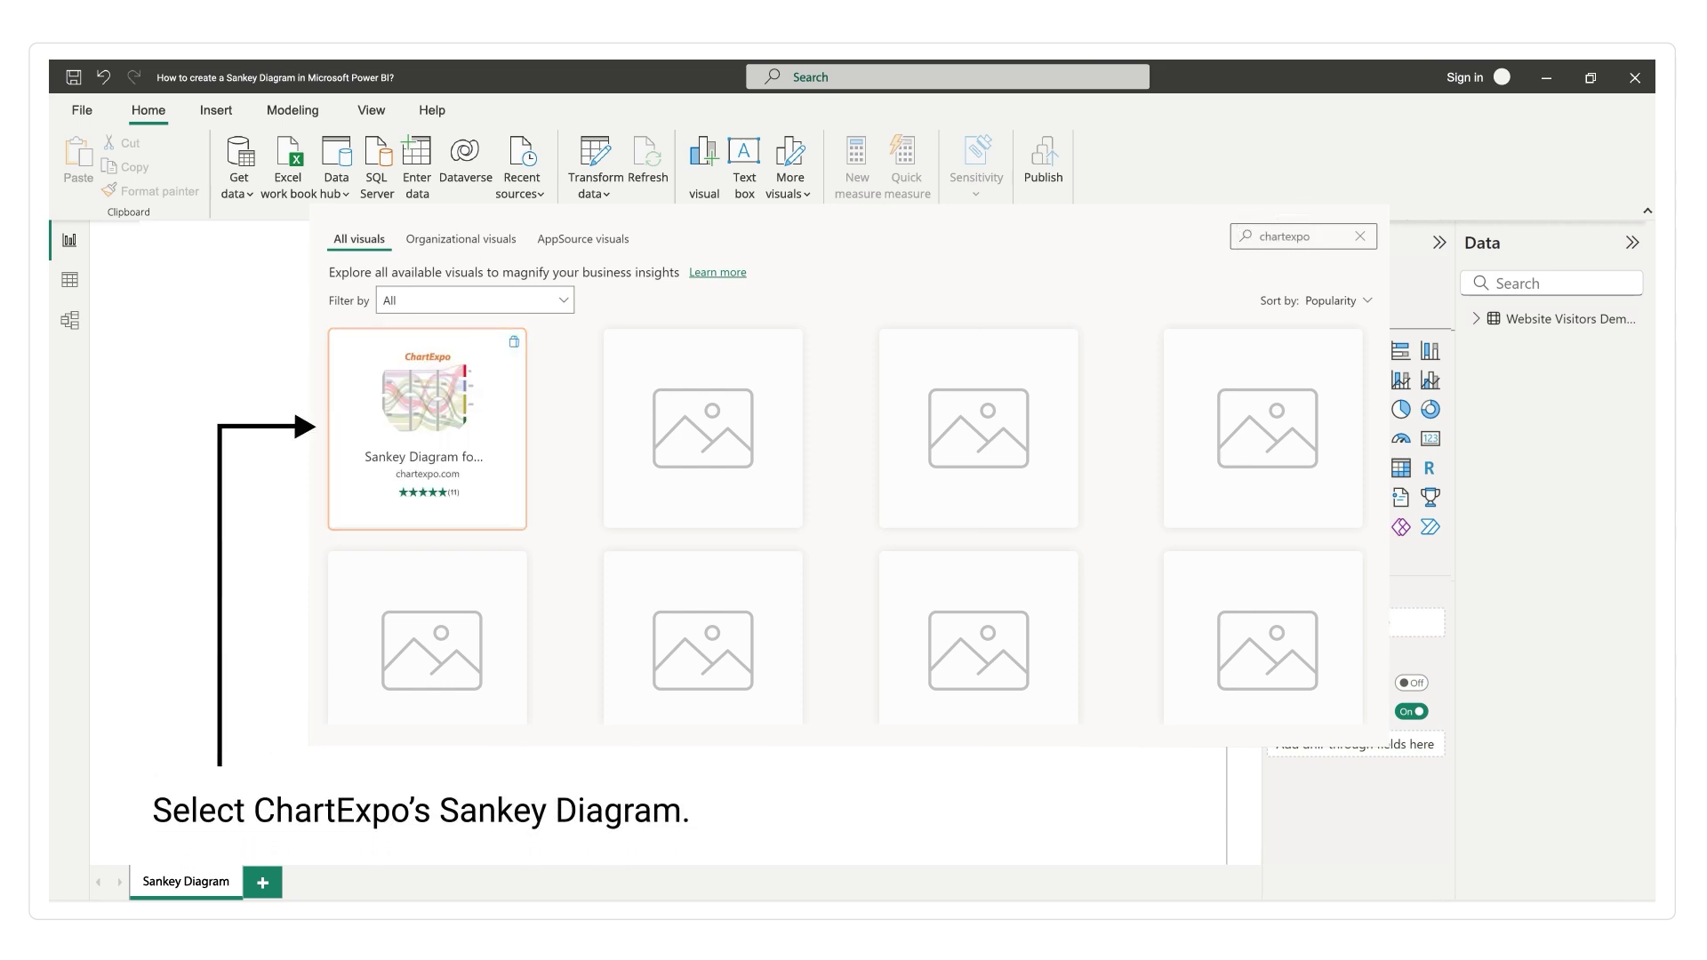
{"action": "left_click", "coordinate": [427, 418]}
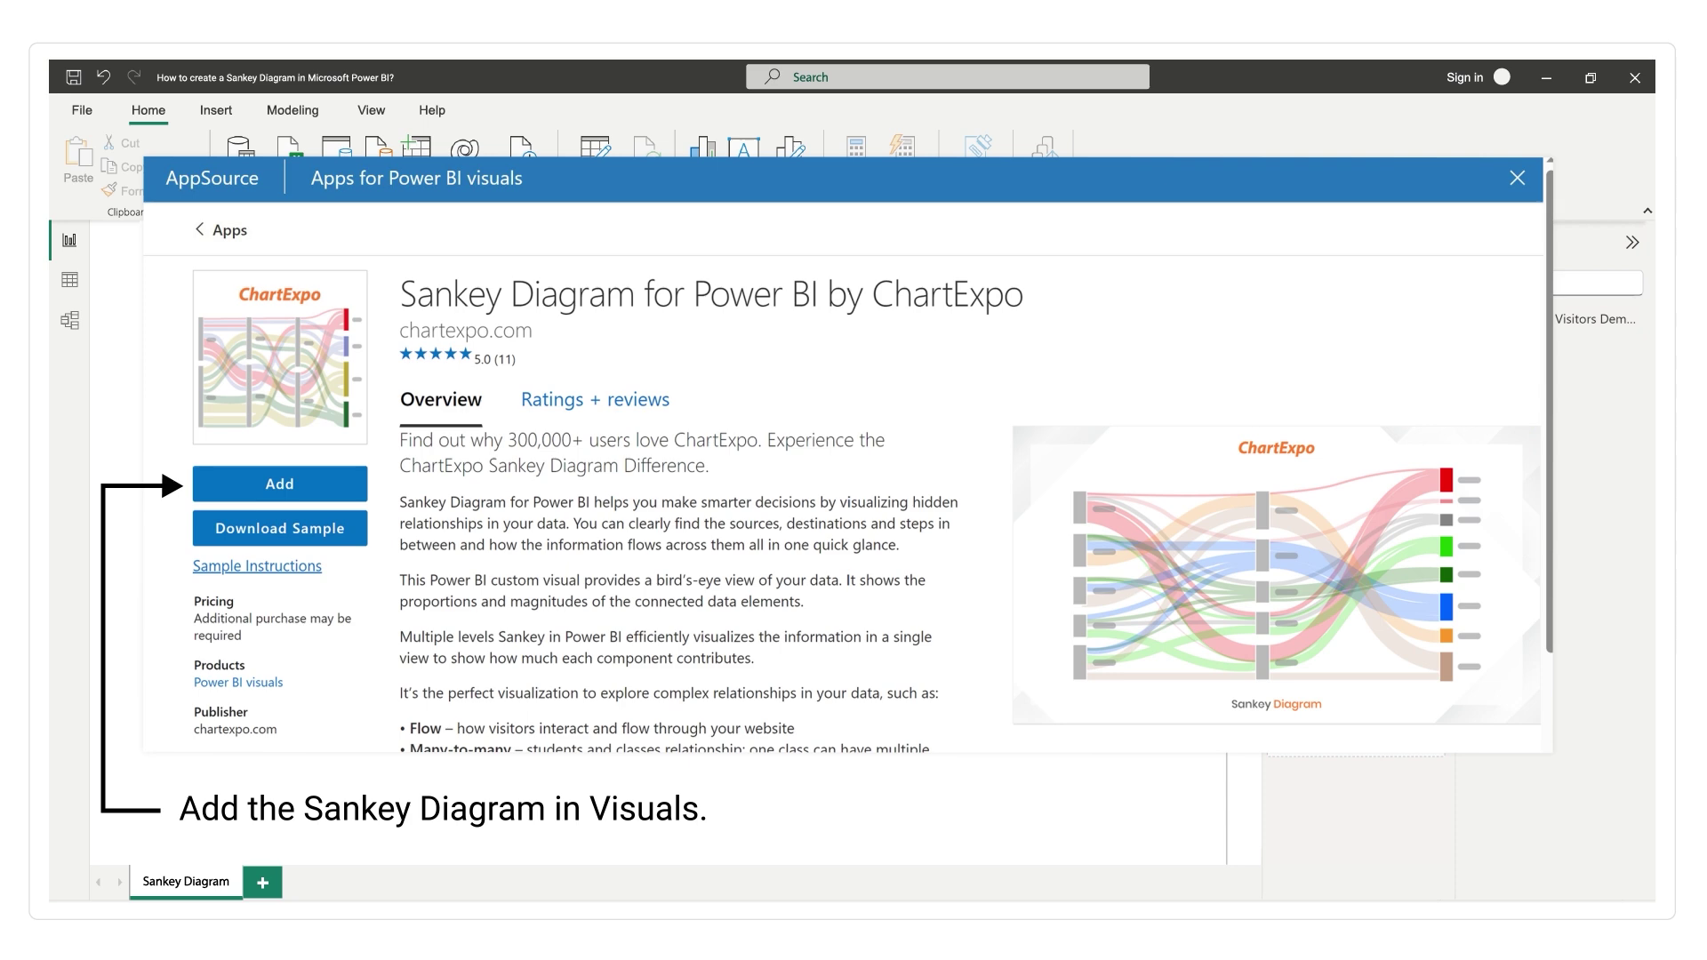
{"action": "left_click", "coordinate": [279, 484]}
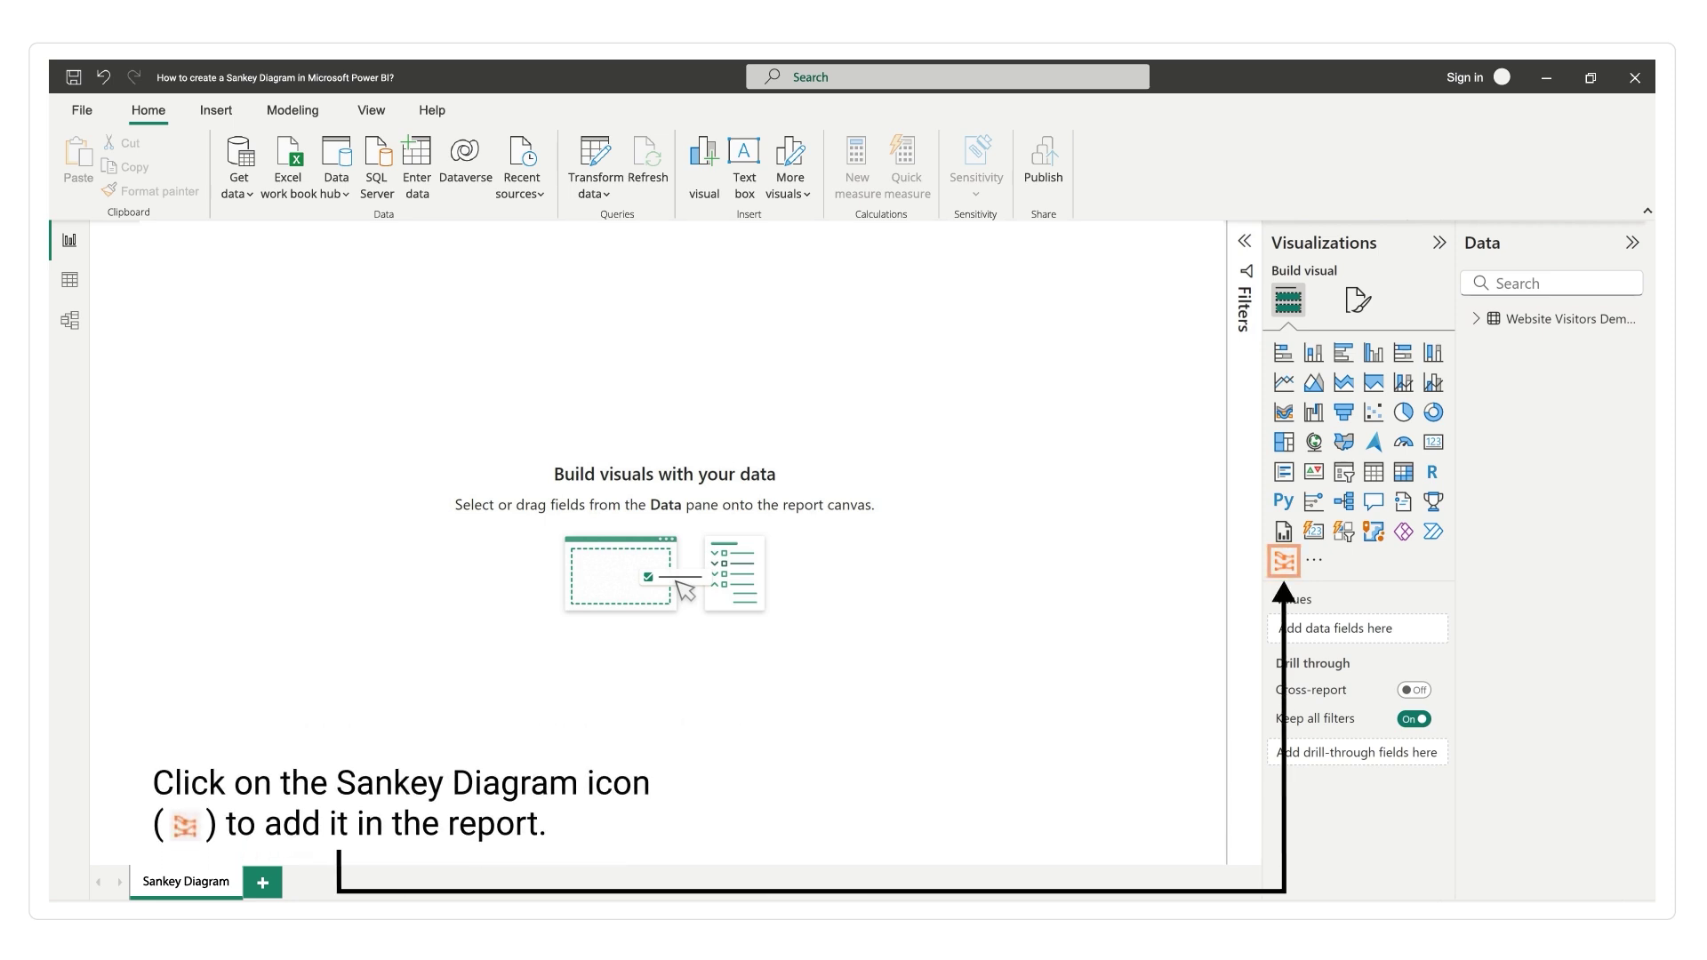
- Insert a Sankey Diagram visual and expand the Website Visitors Demographics table's fields
{"action": "left_click", "coordinate": [1284, 561]}
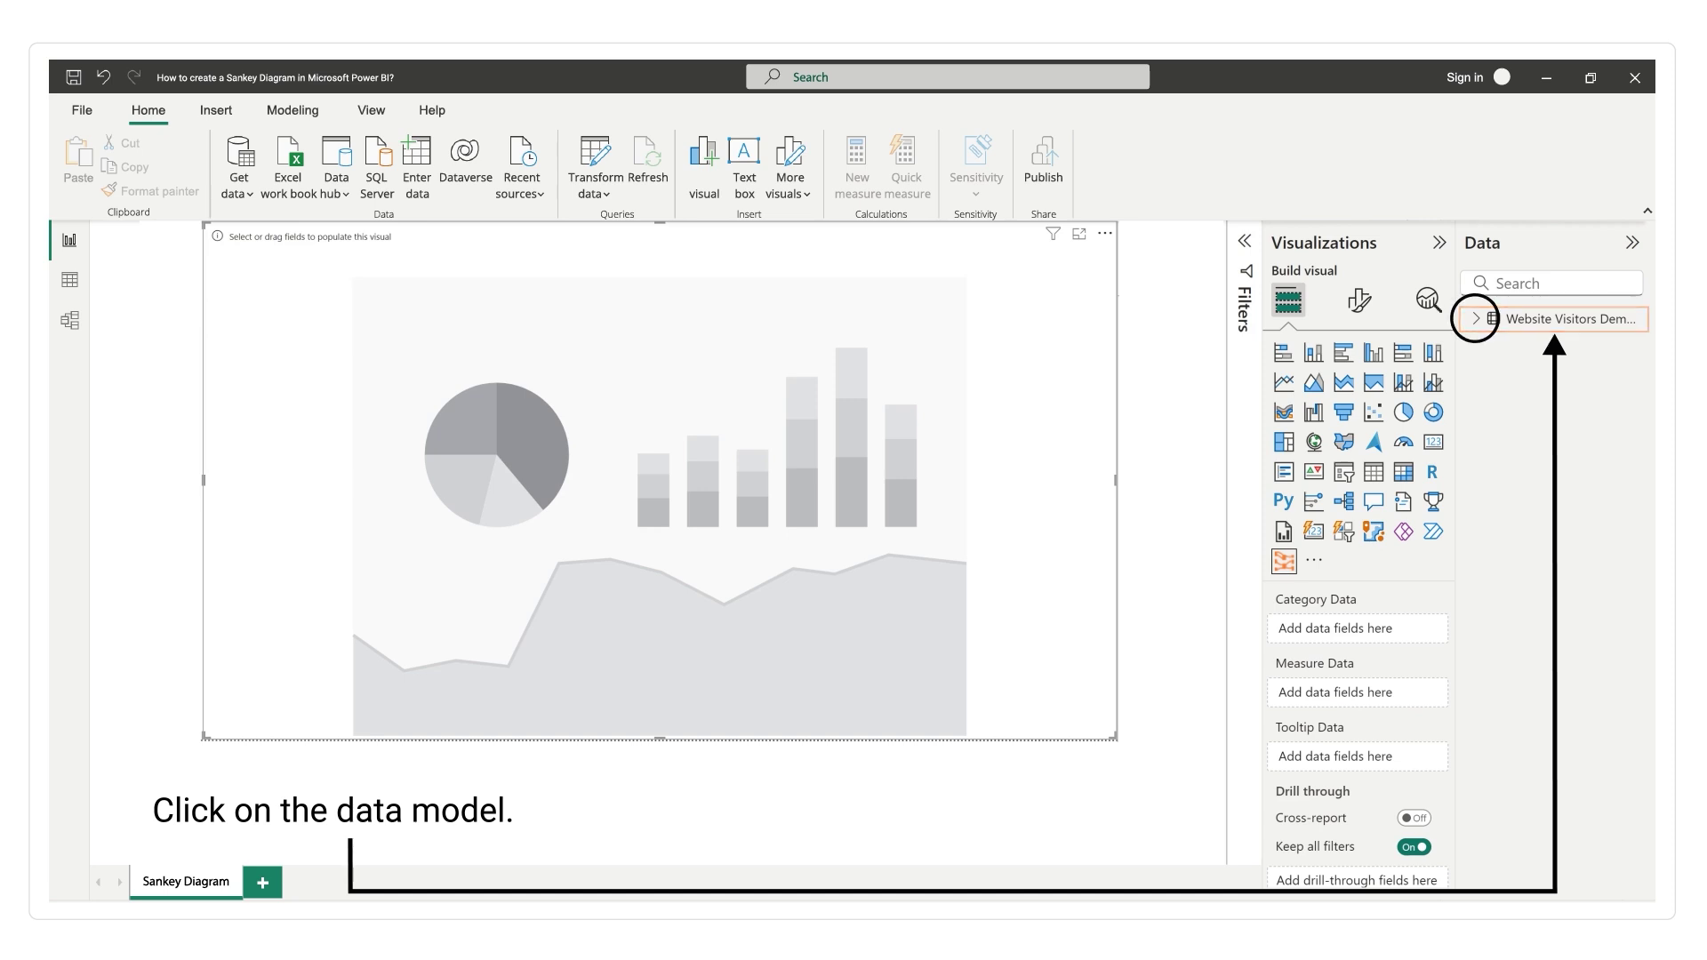
{"action": "left_click", "coordinate": [1476, 318]}
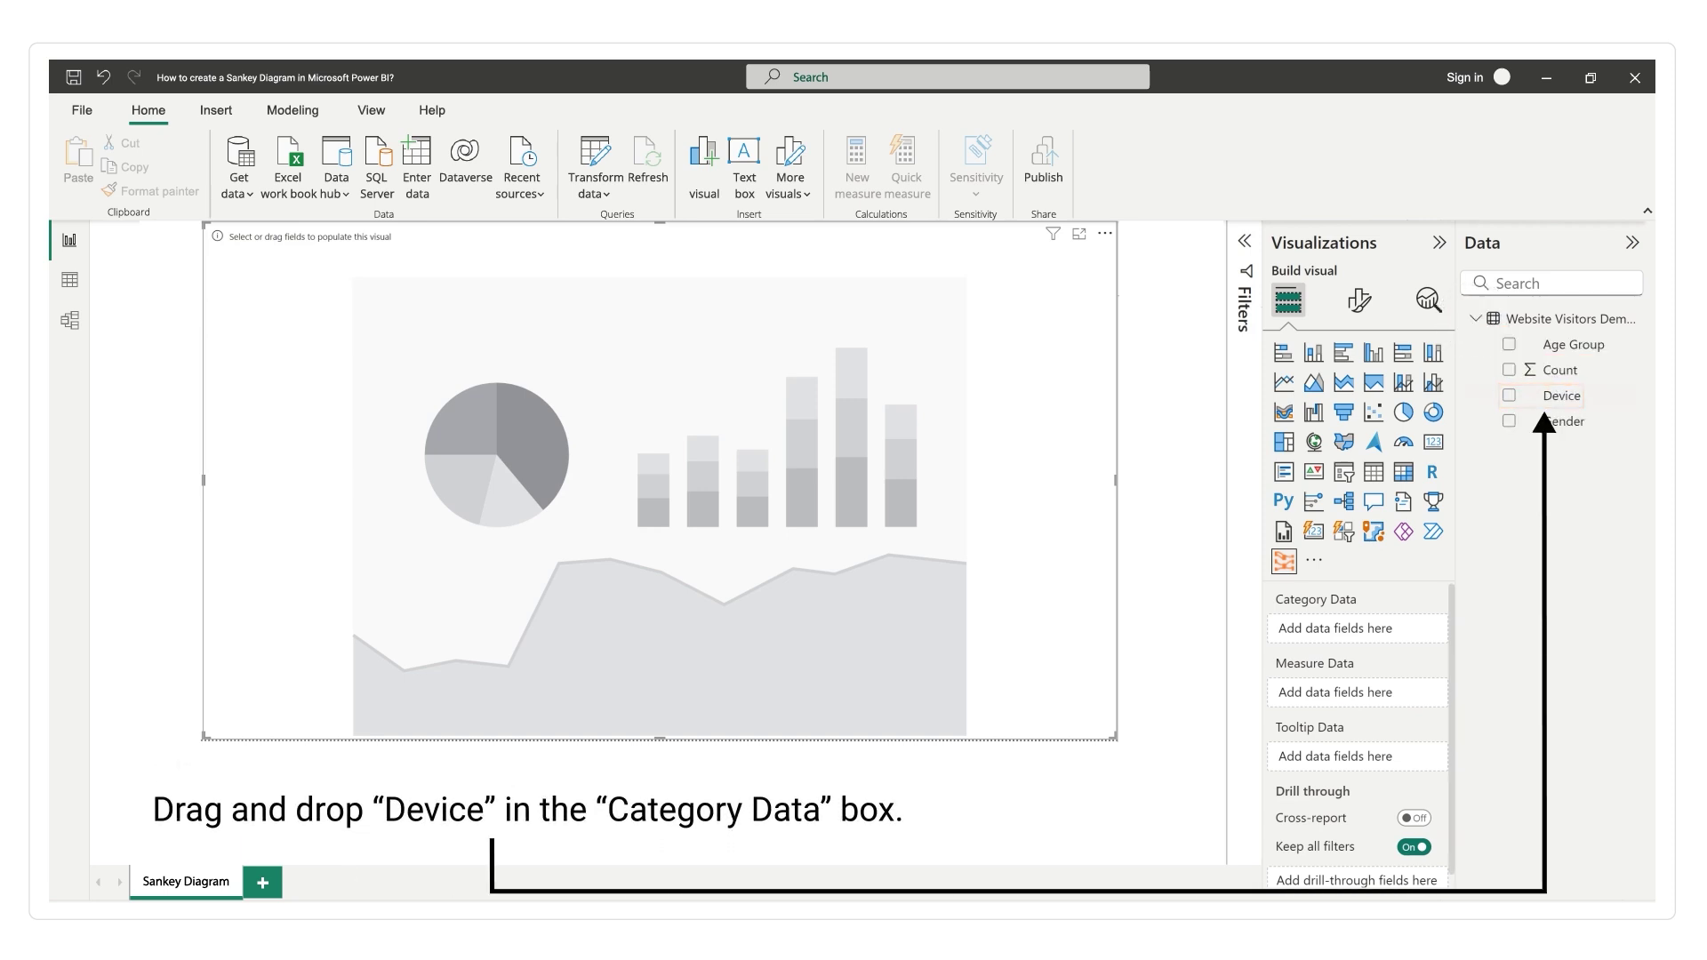
- Put Device, Gender and Age Group in Category Data and Count in Measure Data
{"action": "left_click_drag", "start_coordinate": [1558, 396], "coordinate": [1512, 433]}
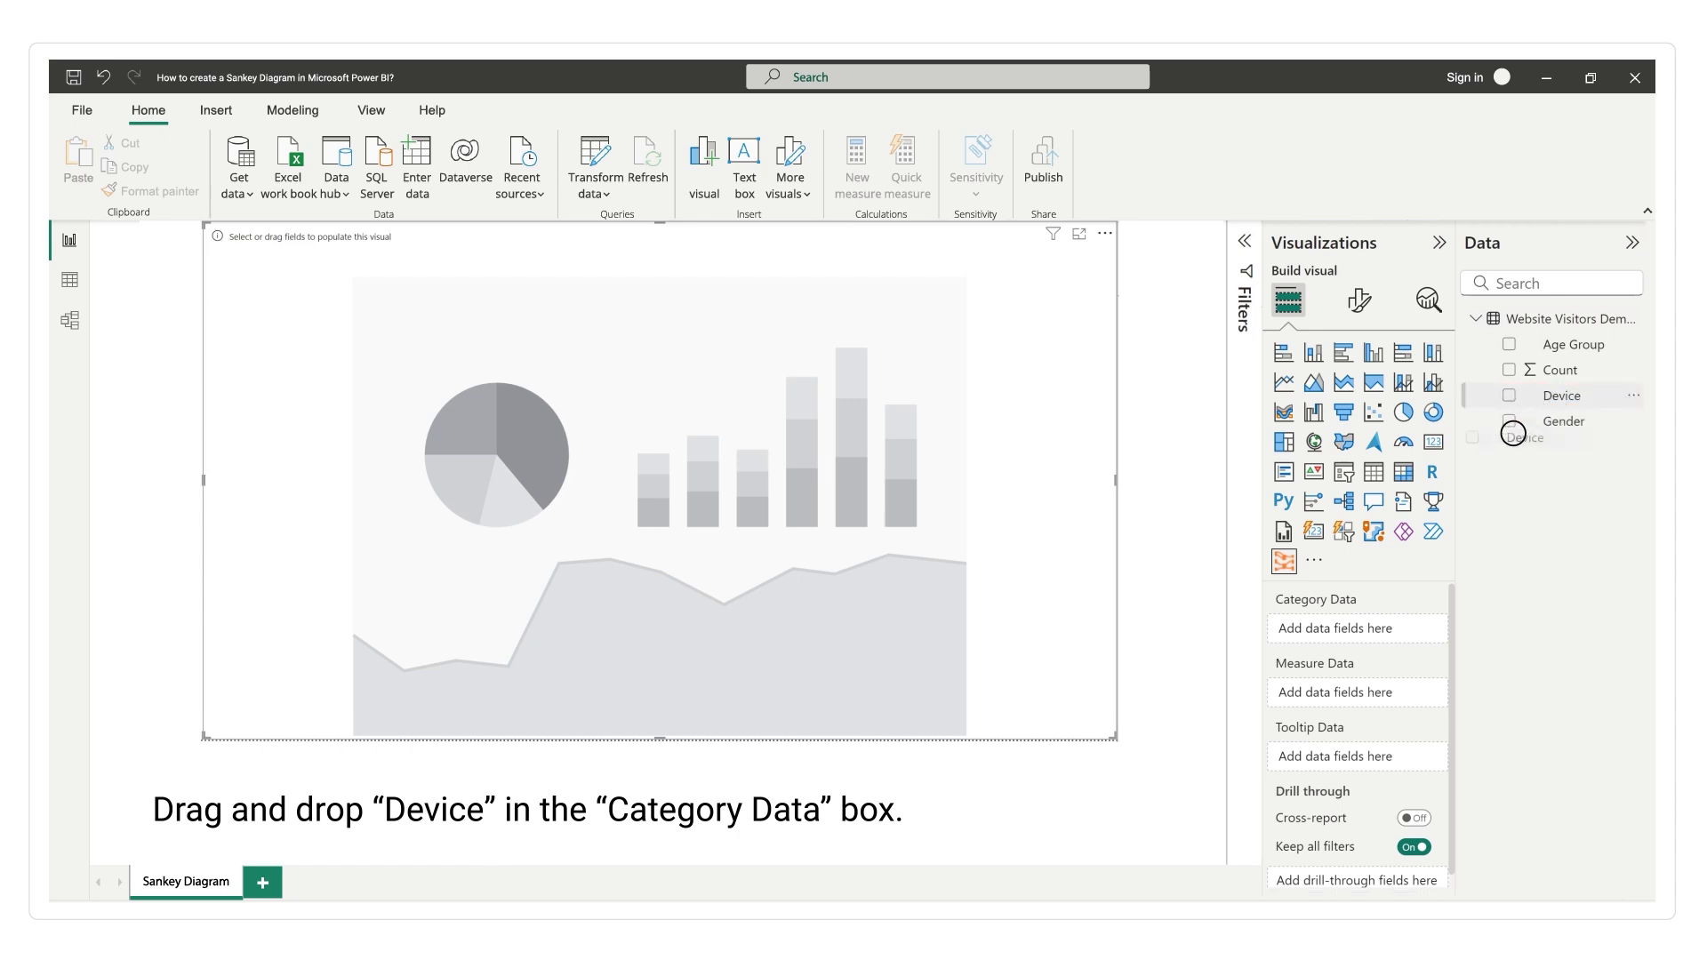
{"action": "left_click_drag", "start_coordinate": [1431, 561], "coordinate": [1387, 628]}
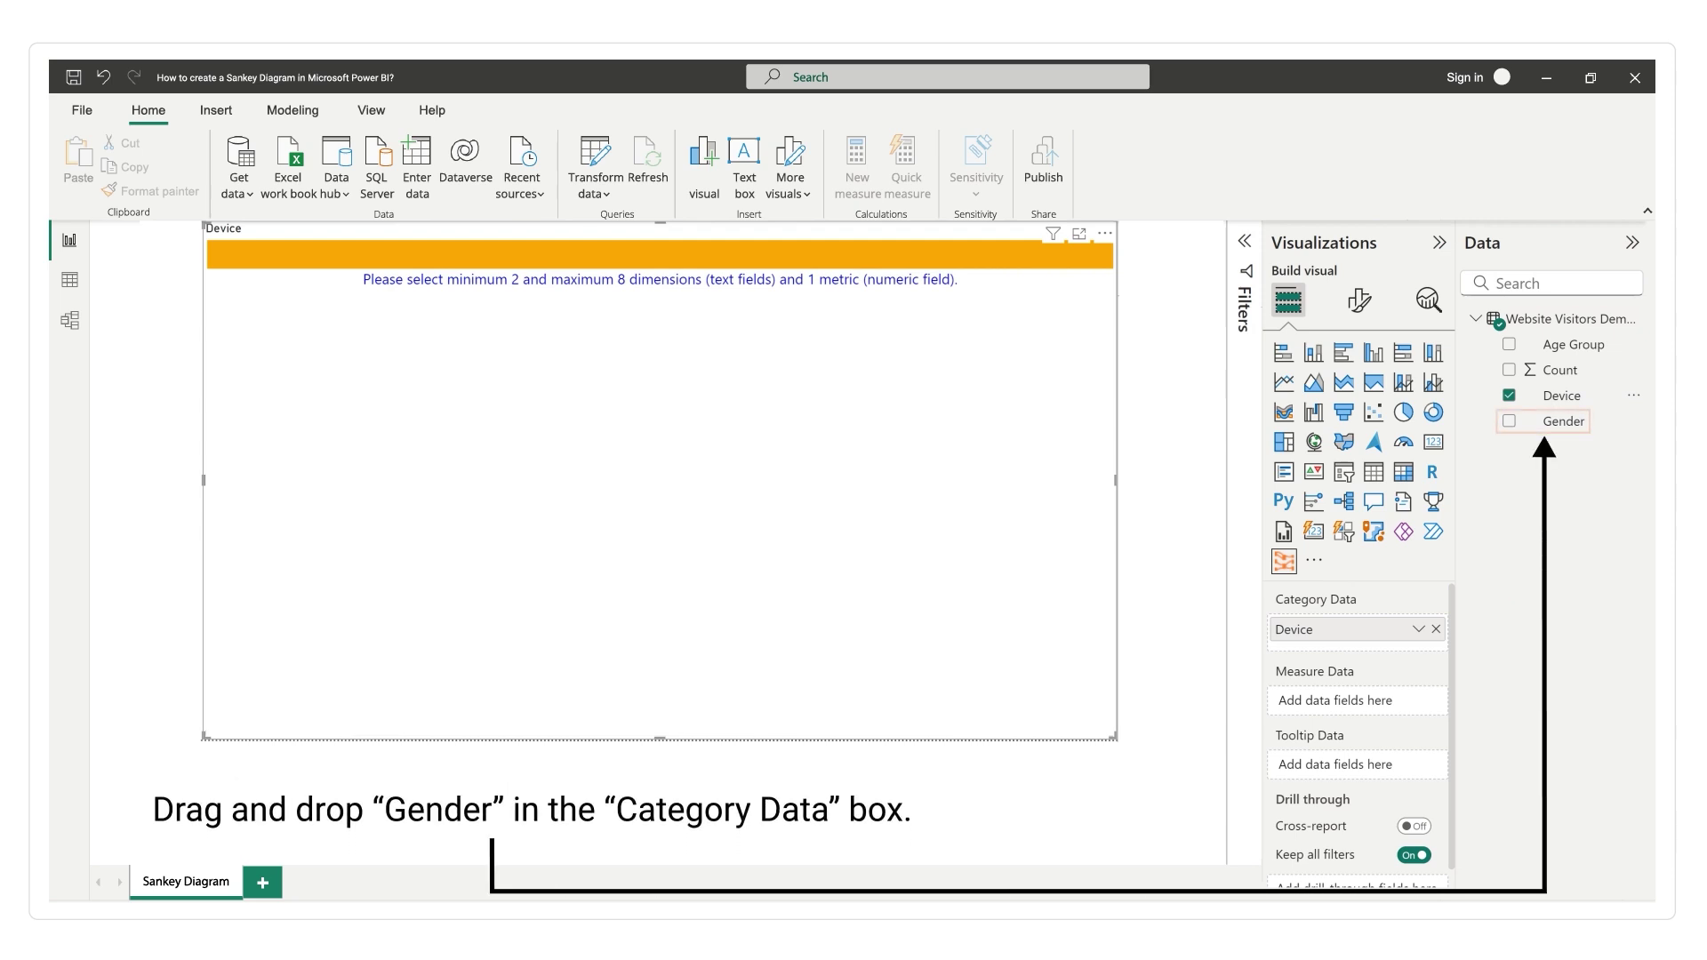
{"action": "left_click_drag", "start_coordinate": [1563, 421], "coordinate": [1342, 655]}
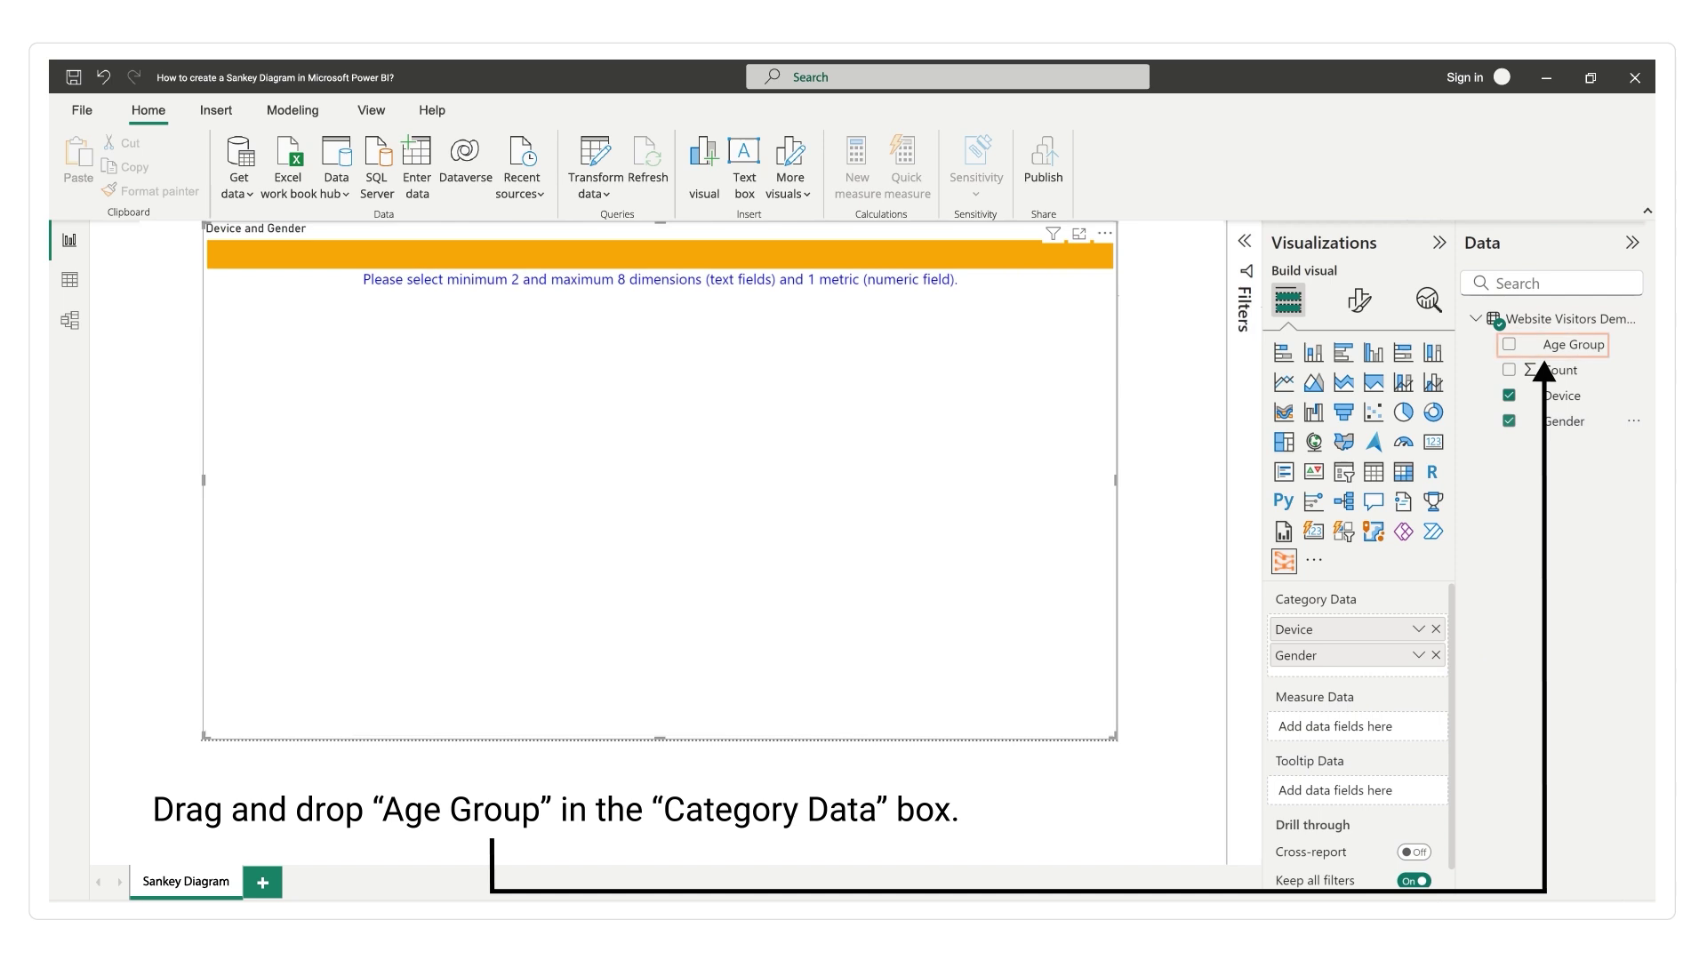
{"action": "left_click_drag", "start_coordinate": [1573, 344], "coordinate": [1418, 674]}
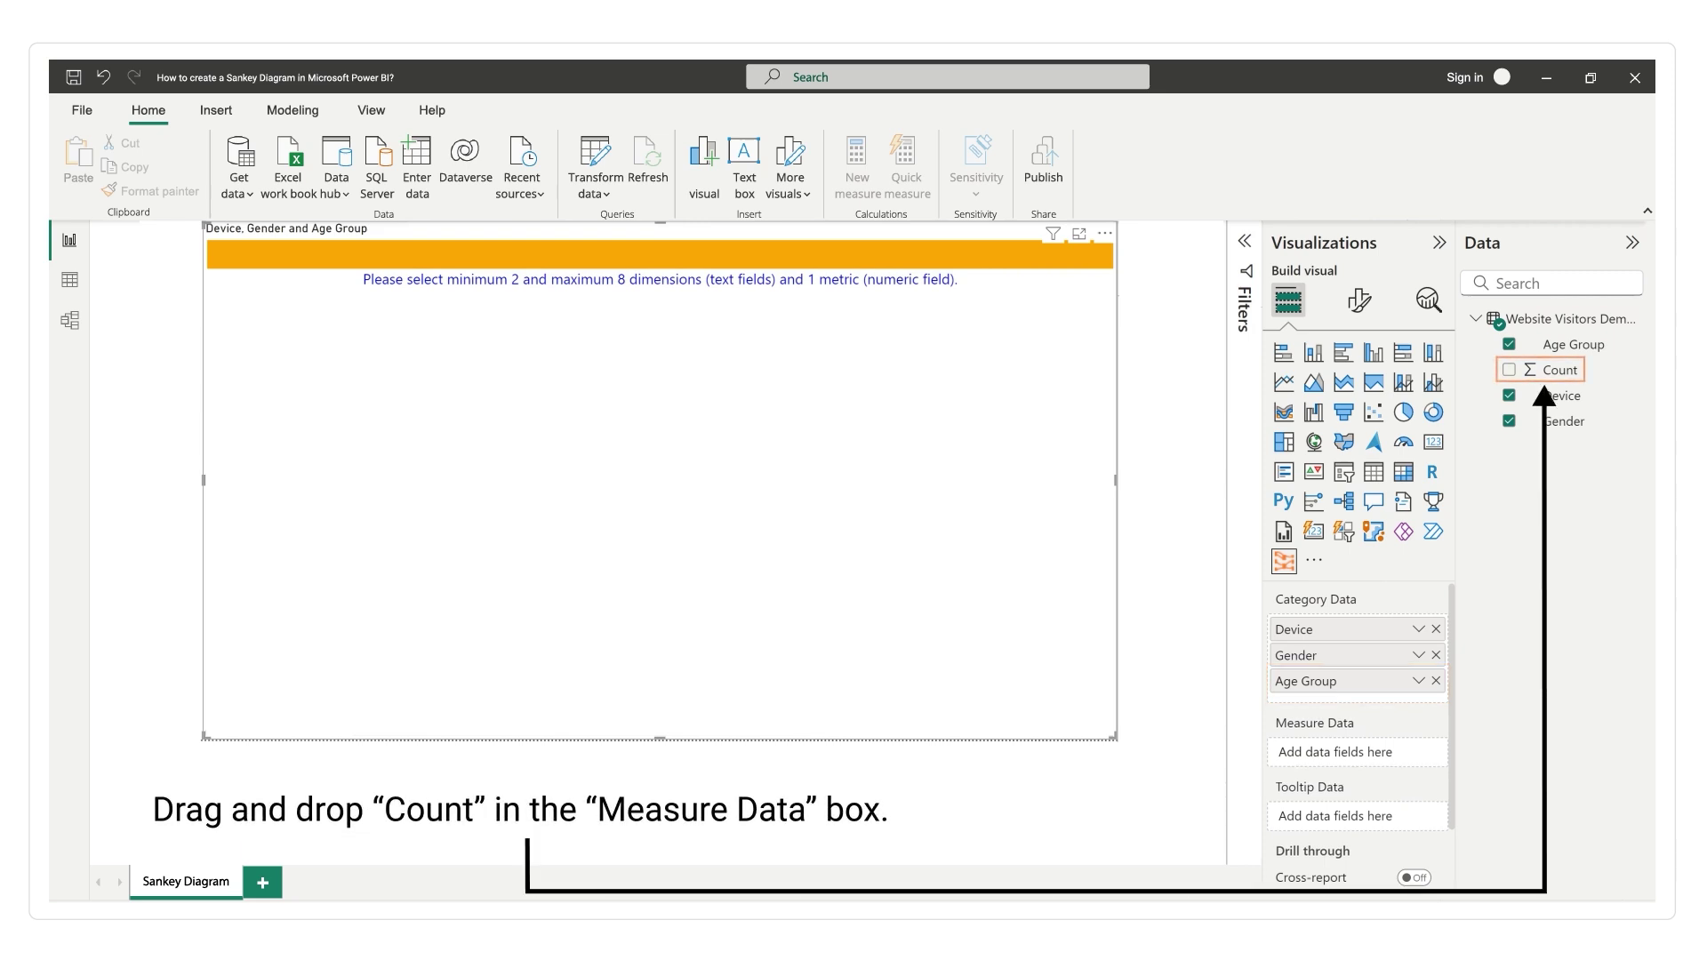
{"action": "left_click_drag", "start_coordinate": [1556, 370], "coordinate": [1361, 752]}
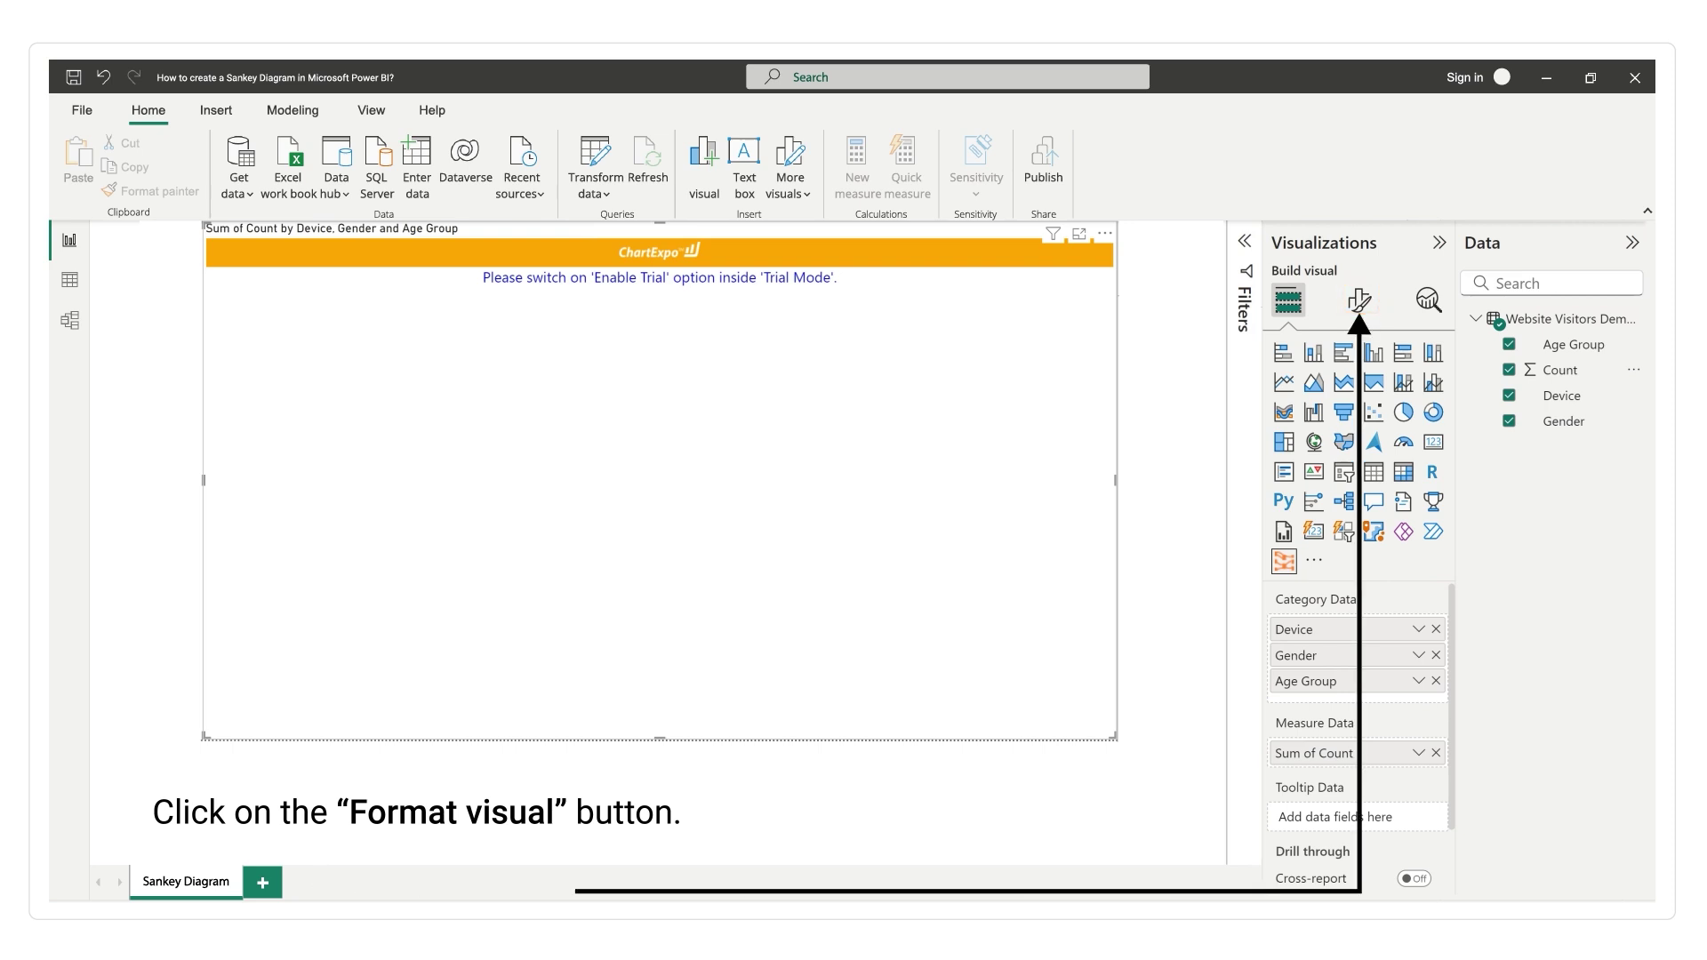
- Under Format visual's Trial Mode, enter an e-mail address and switch Enable Trial on
{"action": "left_click", "coordinate": [1358, 300]}
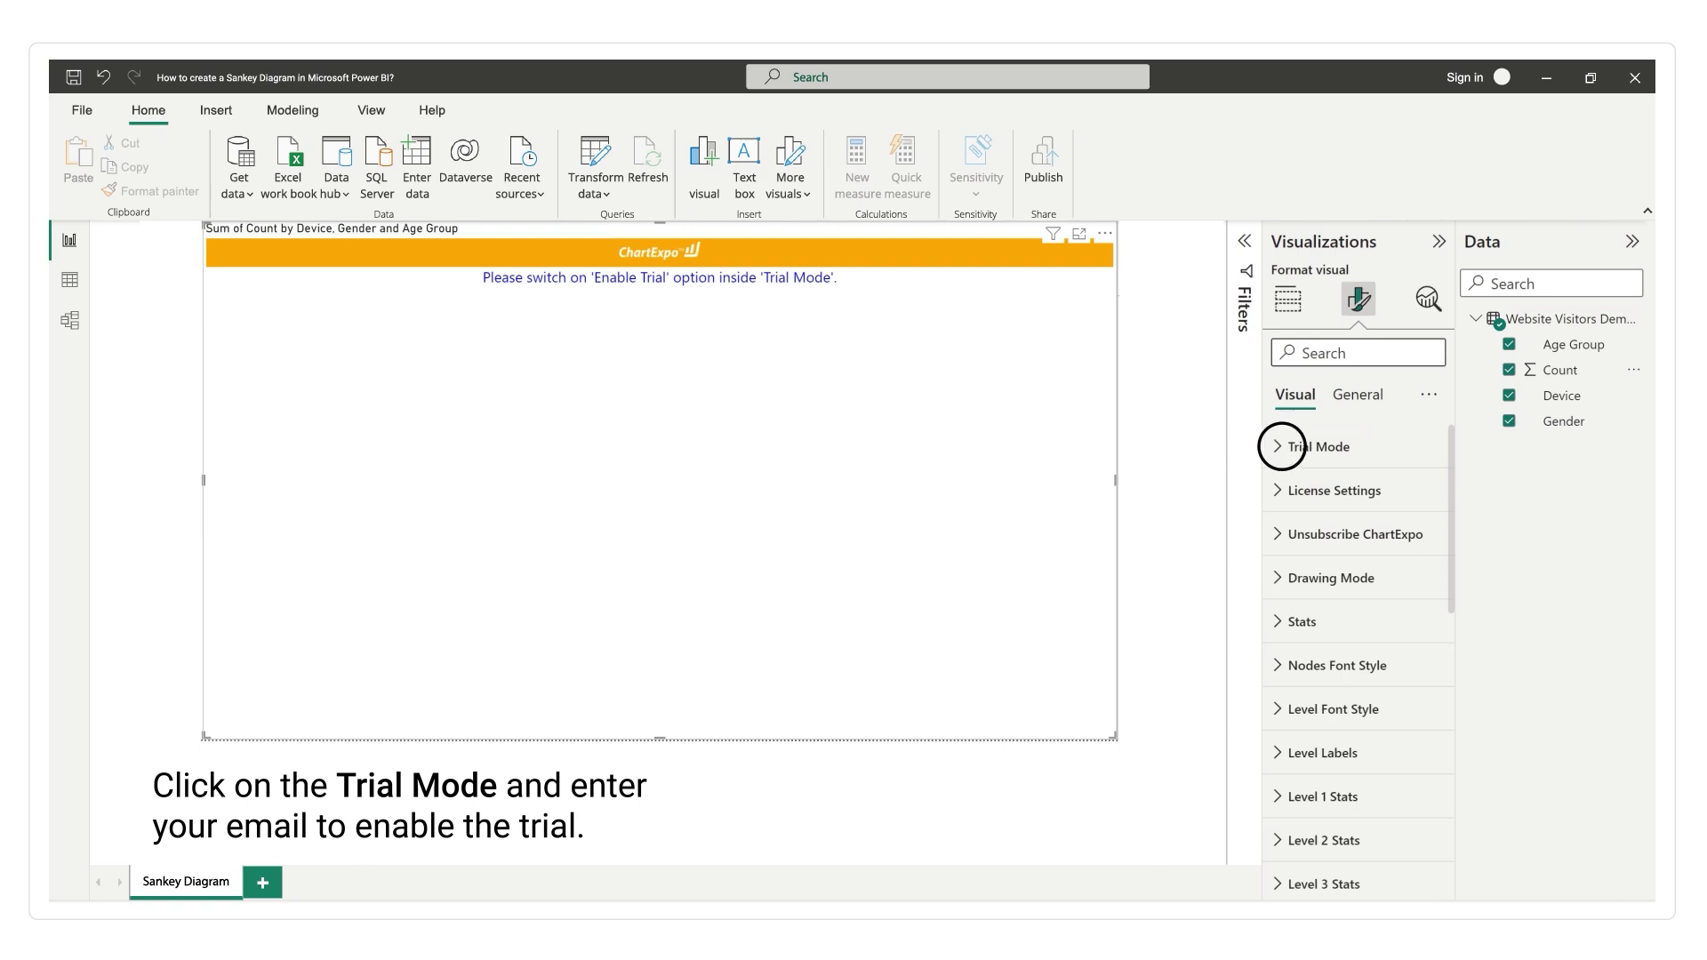
{"action": "left_click", "coordinate": [1282, 446]}
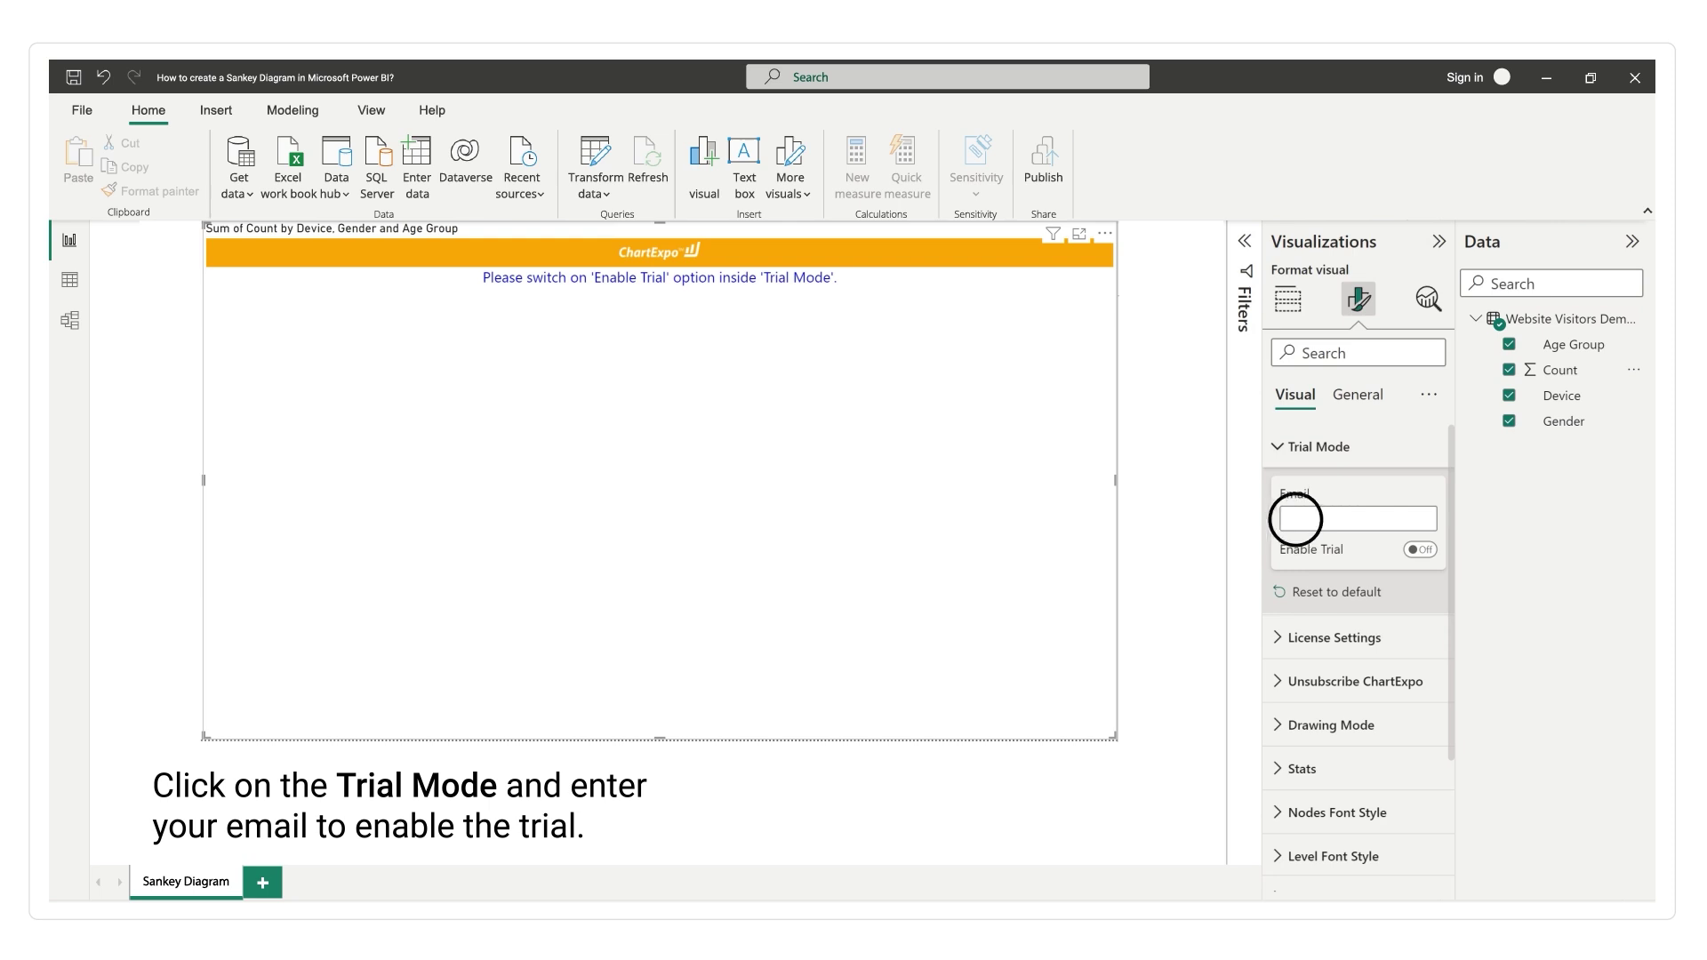
{"action": "left_click", "coordinate": [1295, 520]}
{"action": "type", "text": "-----@-----.com"}
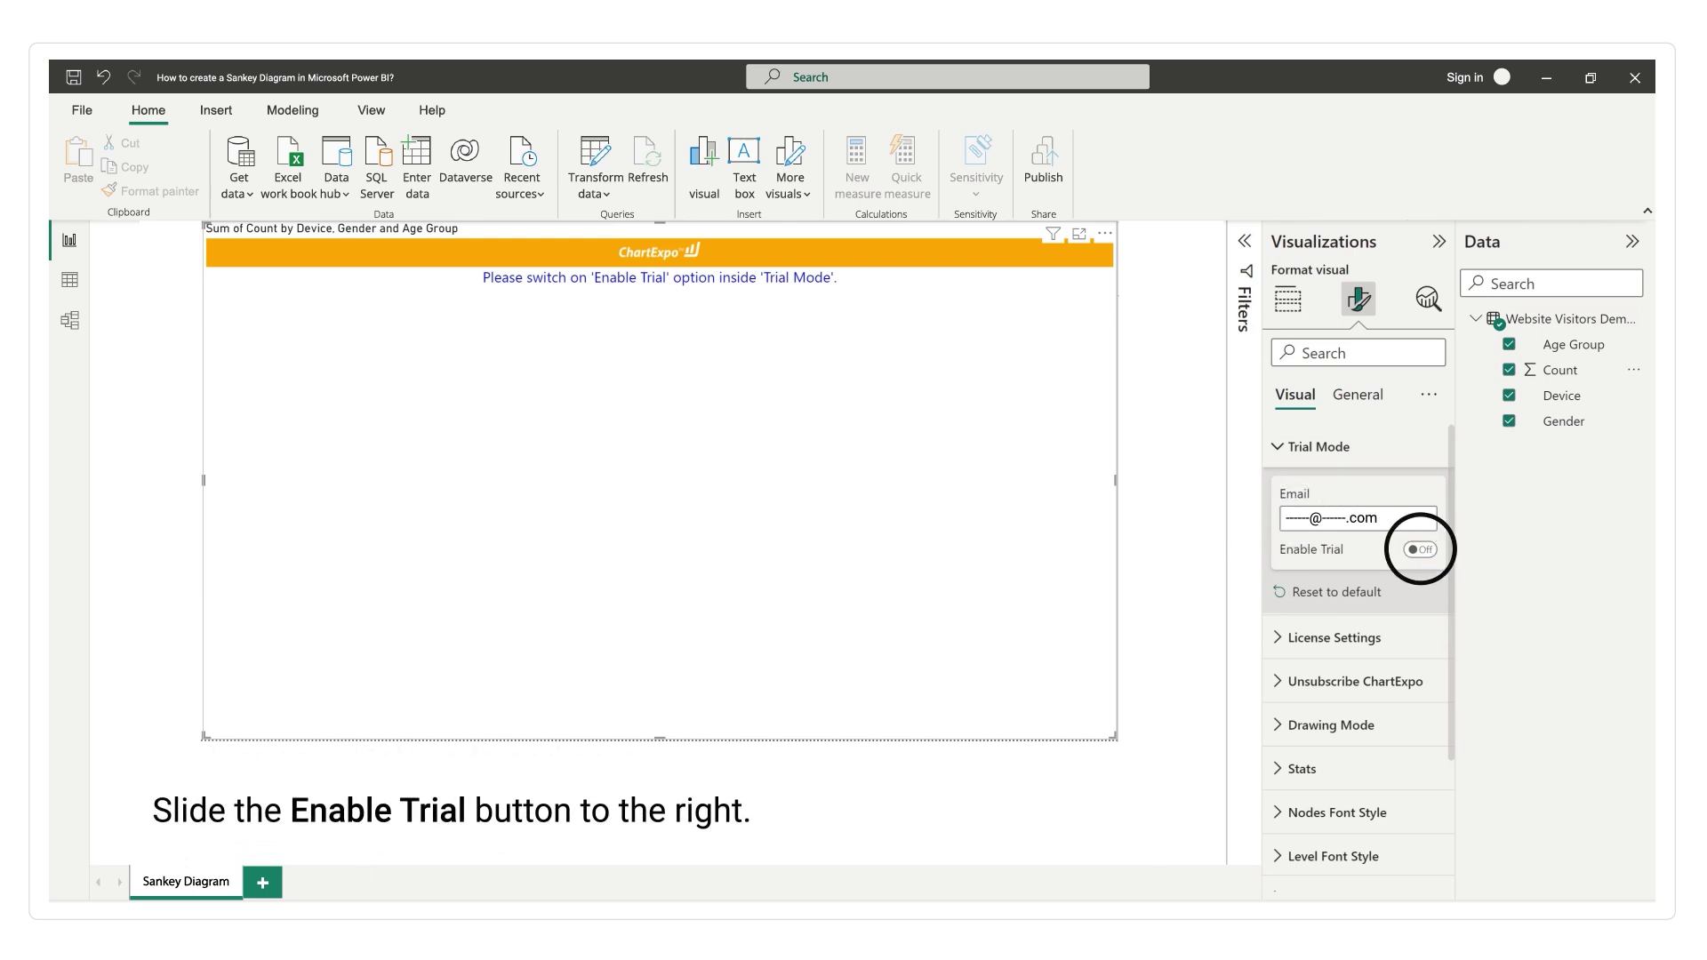
{"action": "left_click", "coordinate": [1420, 551]}
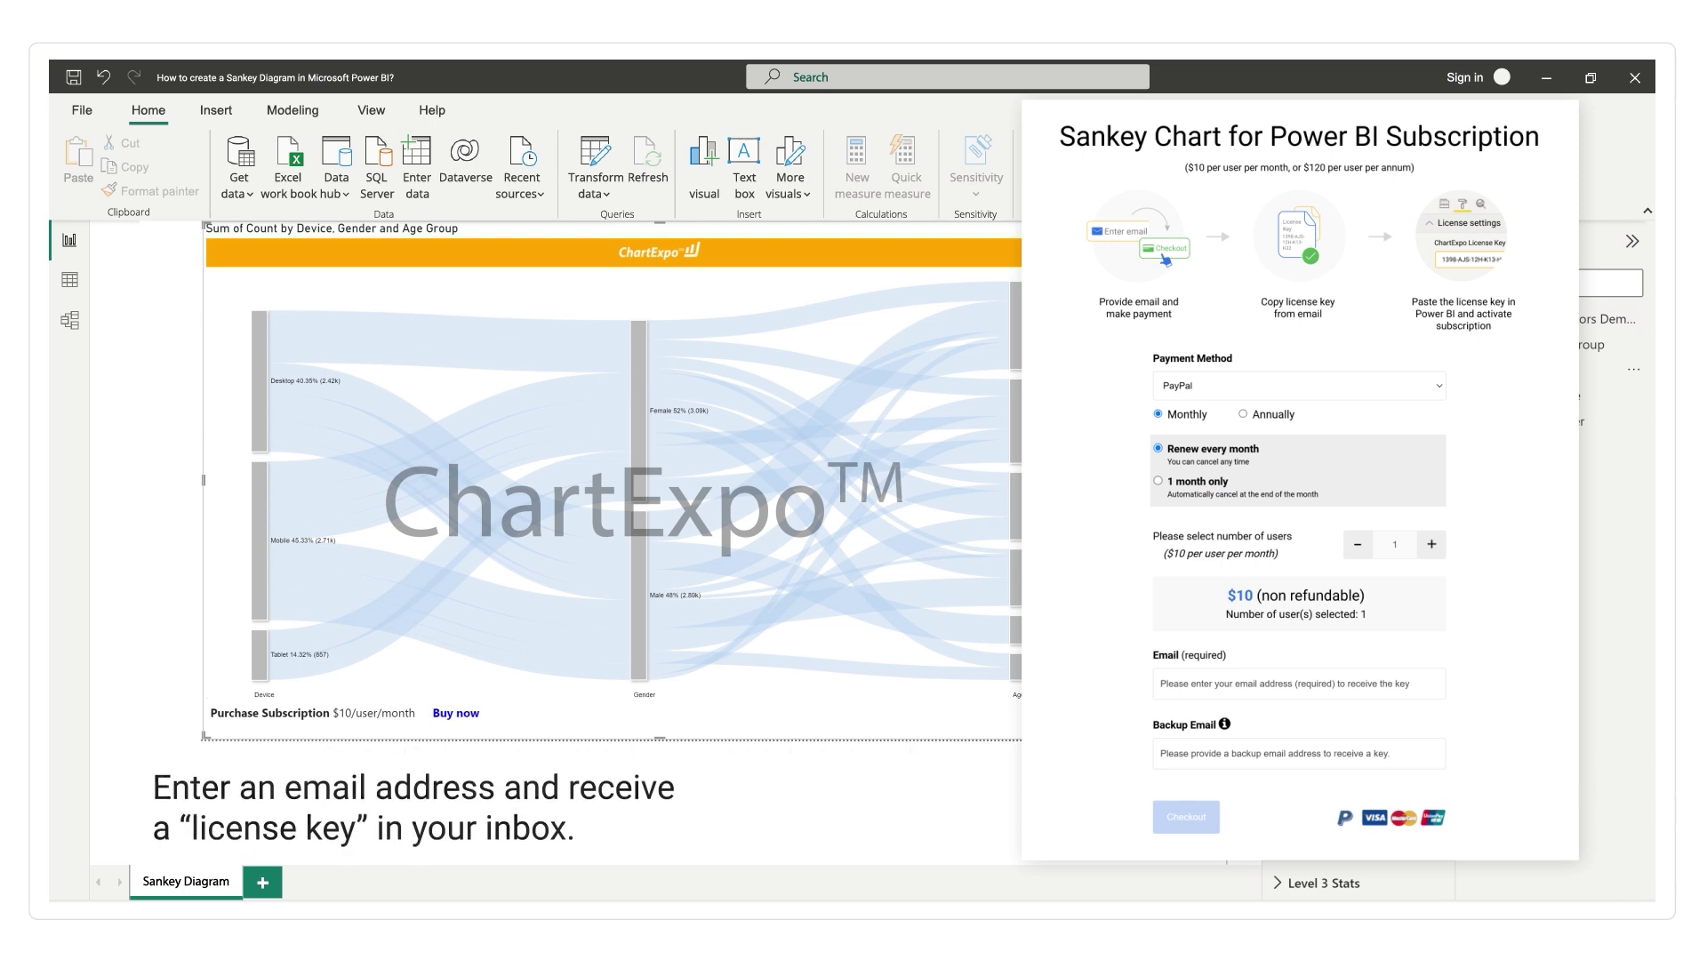
{"action": "type", "text": "------@------.com"}
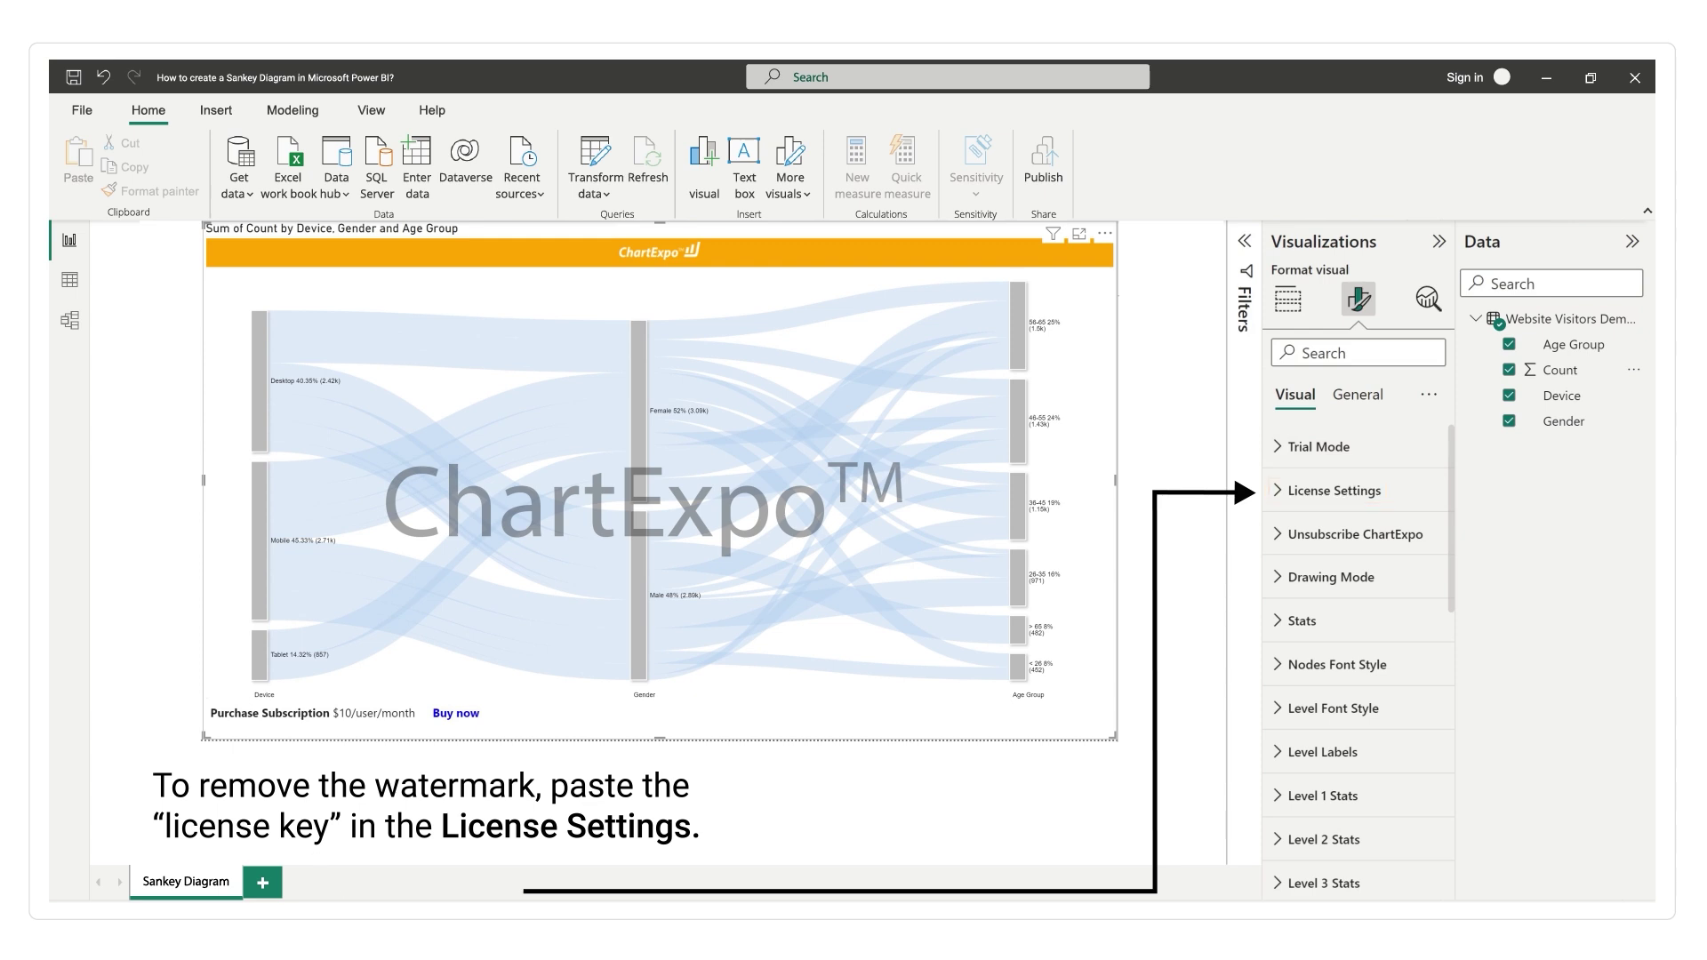
- Paste the license key into License Settings and switch Enable License on
{"action": "left_click", "coordinate": [1278, 490]}
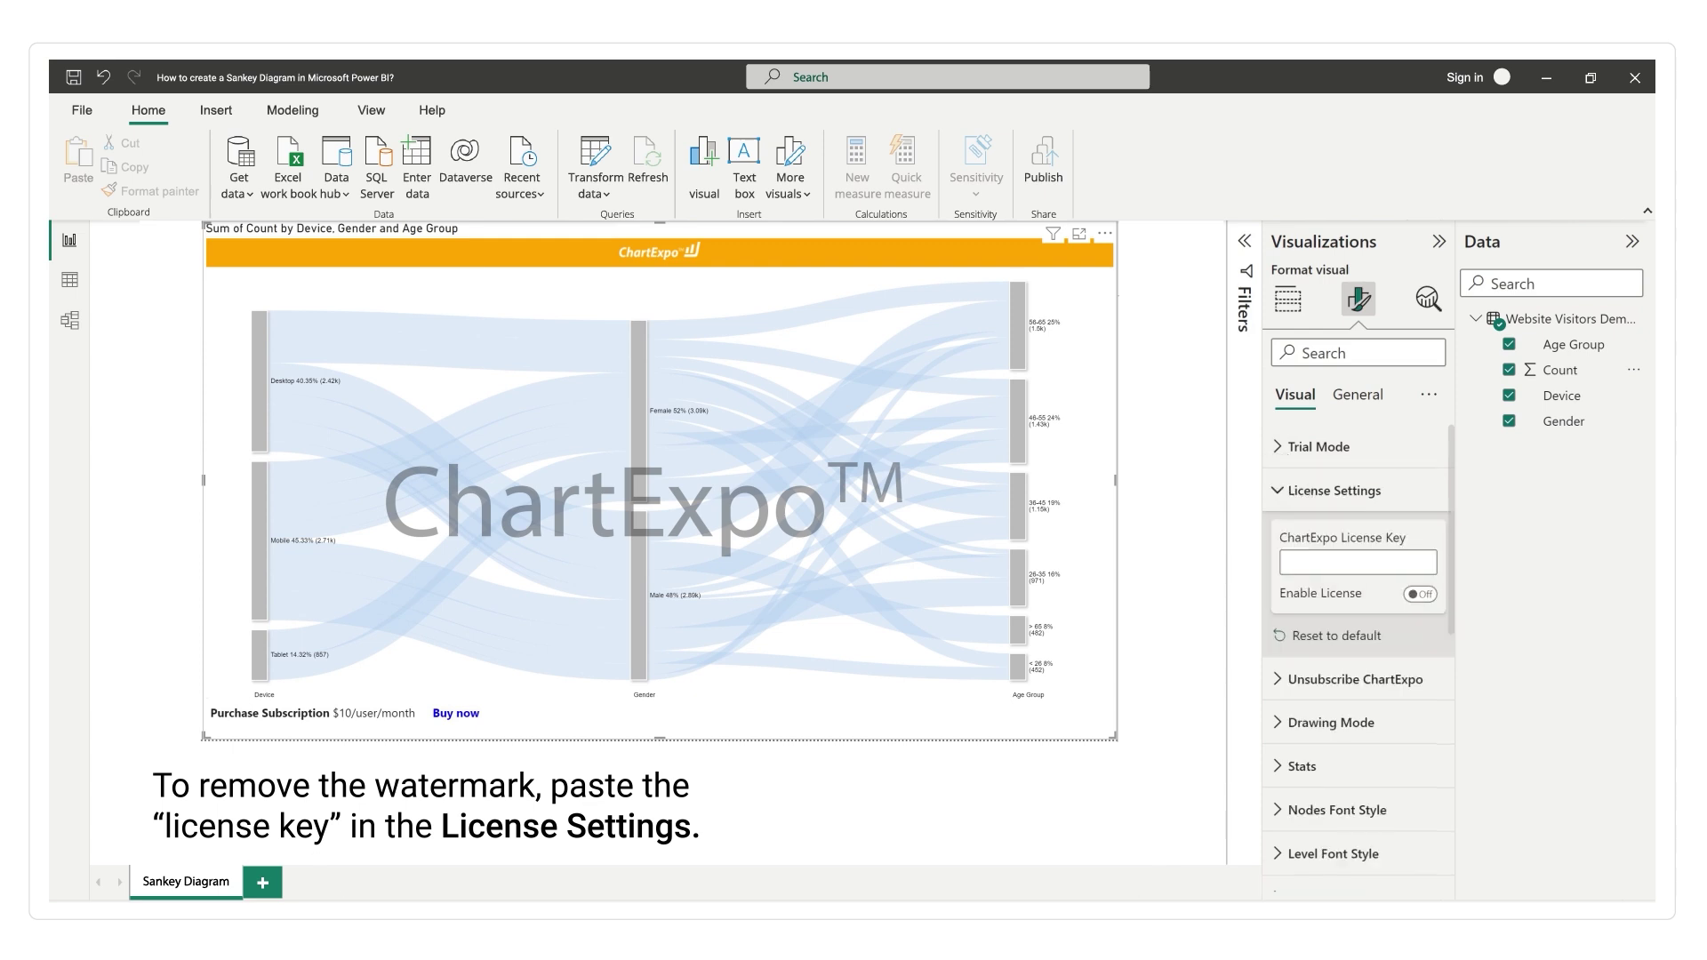
{"action": "left_click", "coordinate": [1300, 561]}
{"action": "key", "text": "ctrl+v"}
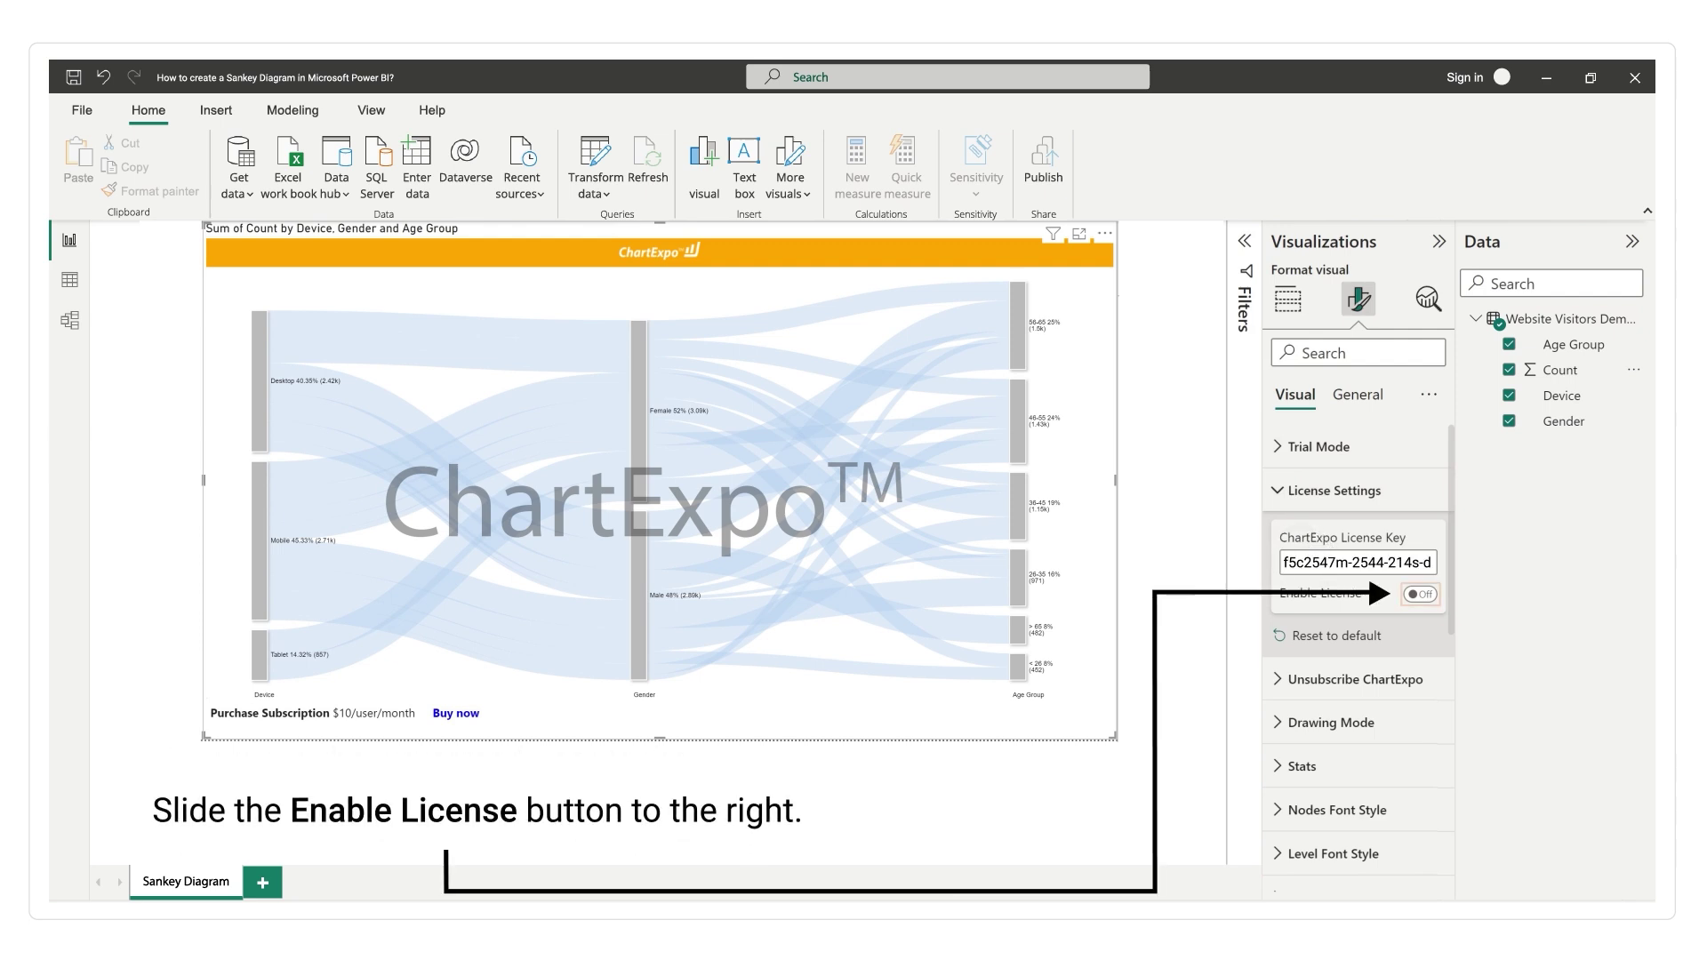
{"action": "left_click", "coordinate": [1419, 593]}
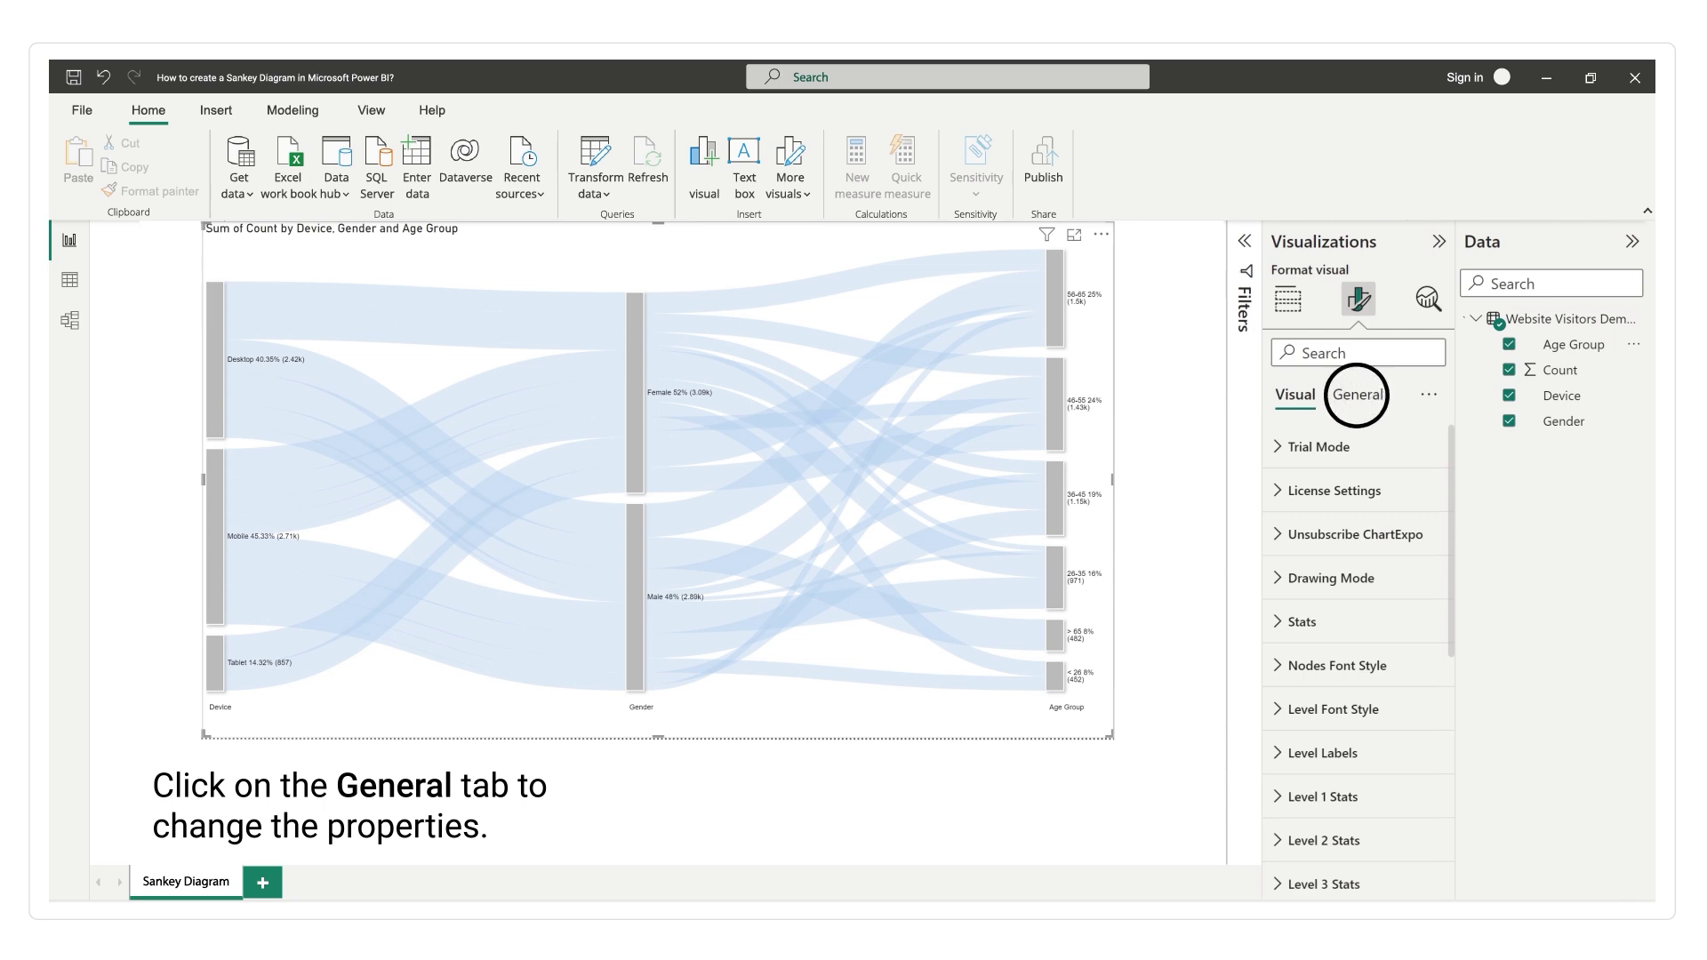
- Title the chart 'Website Visitors' Demographics' in bold 18 pt under General settings
{"action": "left_click", "coordinate": [1358, 394]}
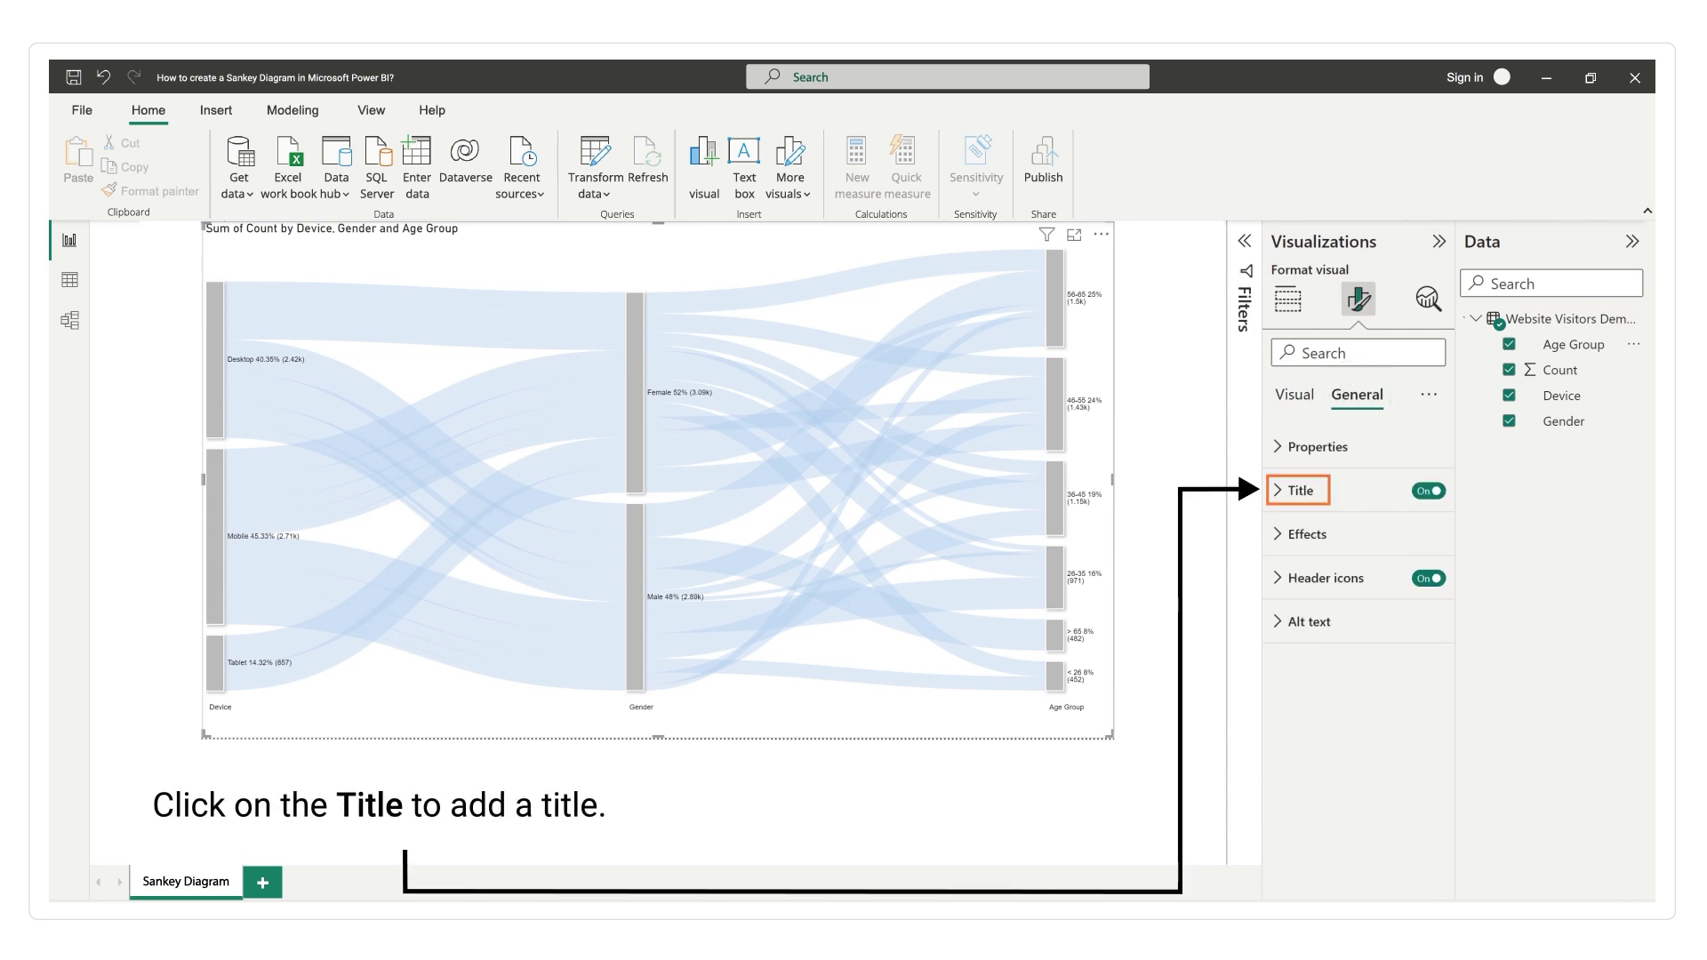
{"action": "left_click", "coordinate": [1277, 489]}
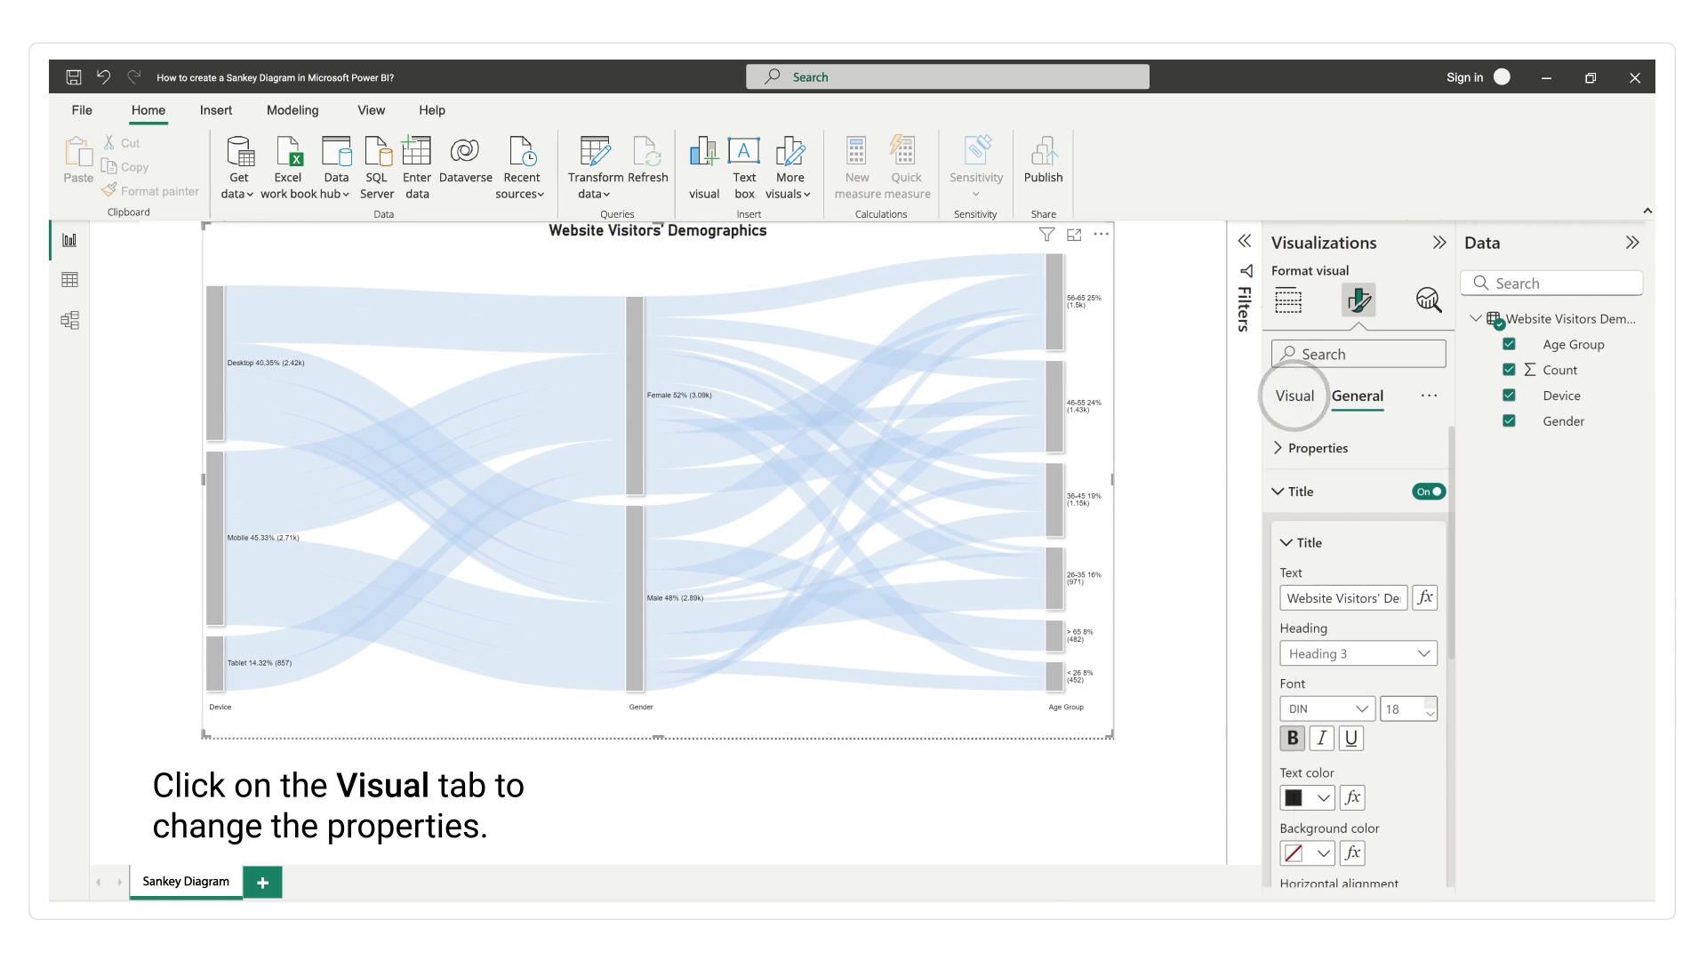
{"action": "left_click", "coordinate": [1295, 396]}
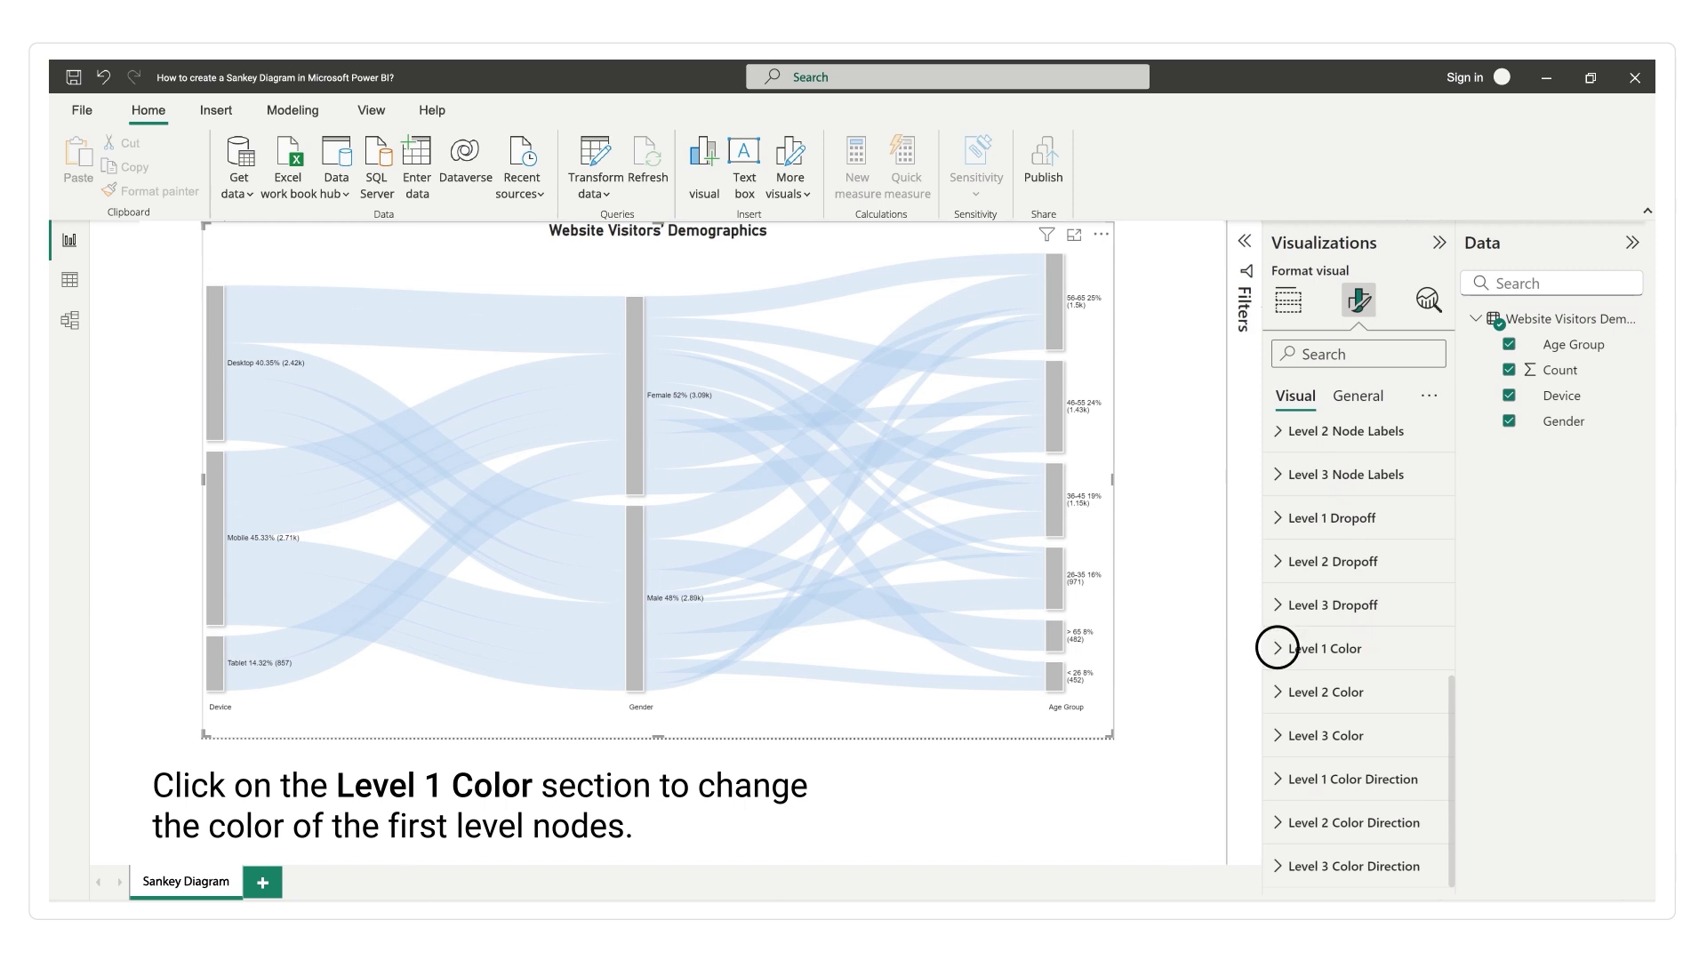
- Under Level 1 Color, set the Desktop, Mobile and Tablet nodes to dark blue, pink and yellow
{"action": "left_click", "coordinate": [1277, 648]}
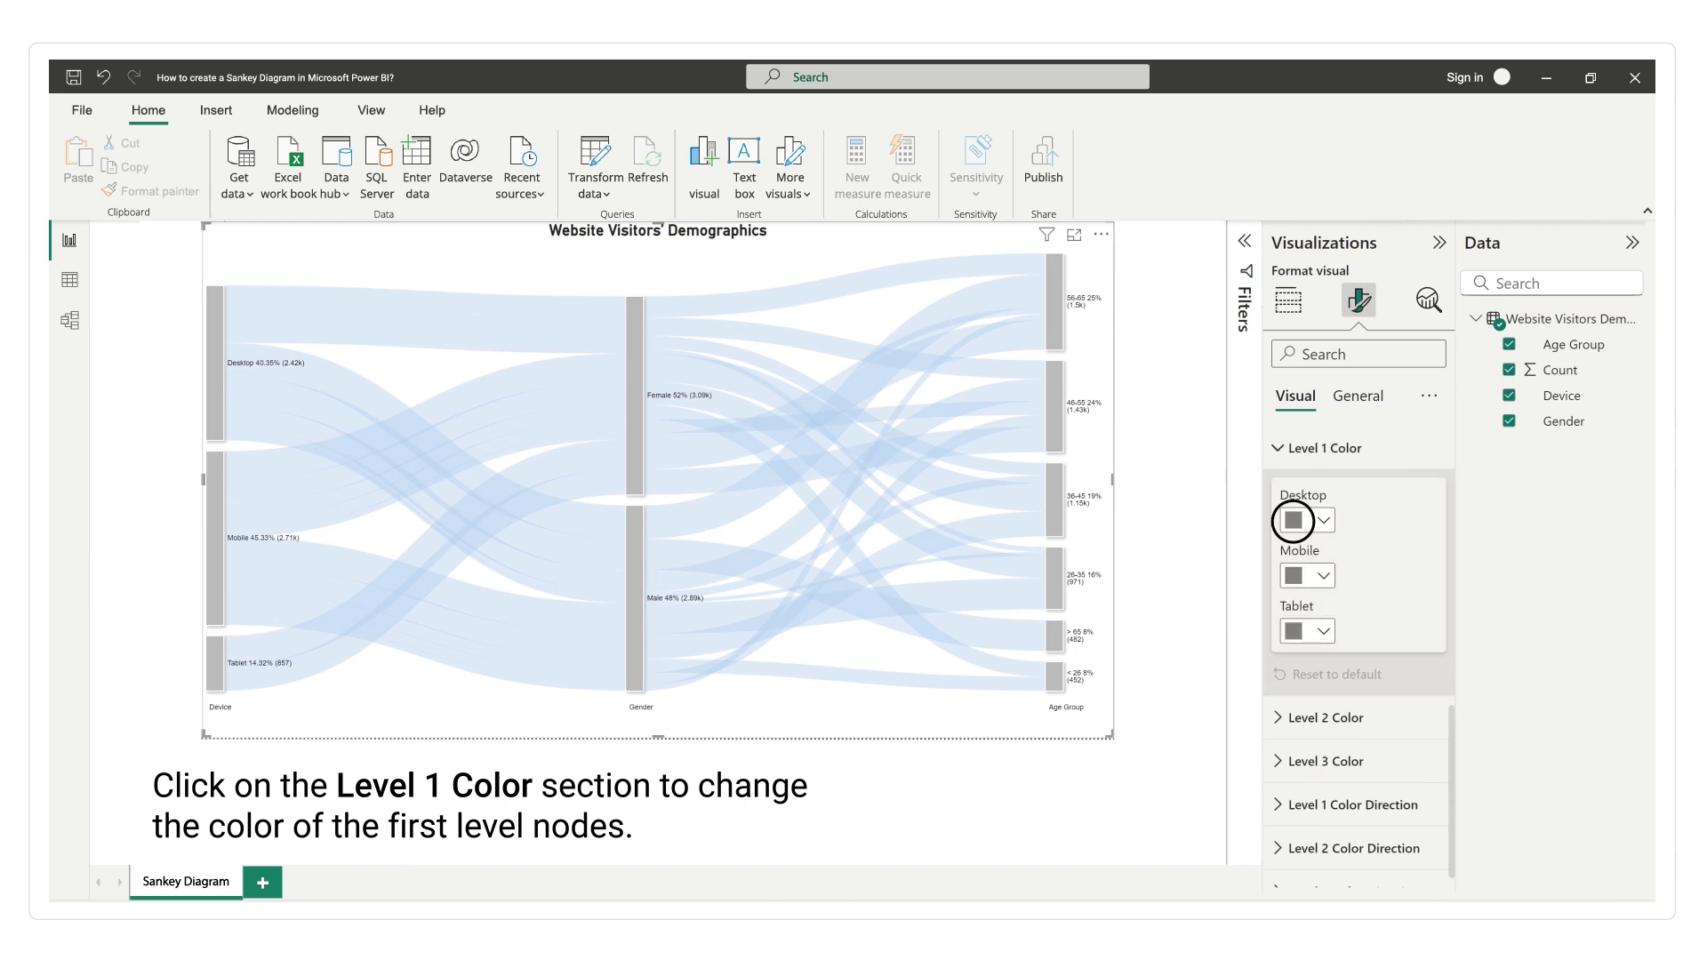
{"action": "left_click", "coordinate": [1293, 520]}
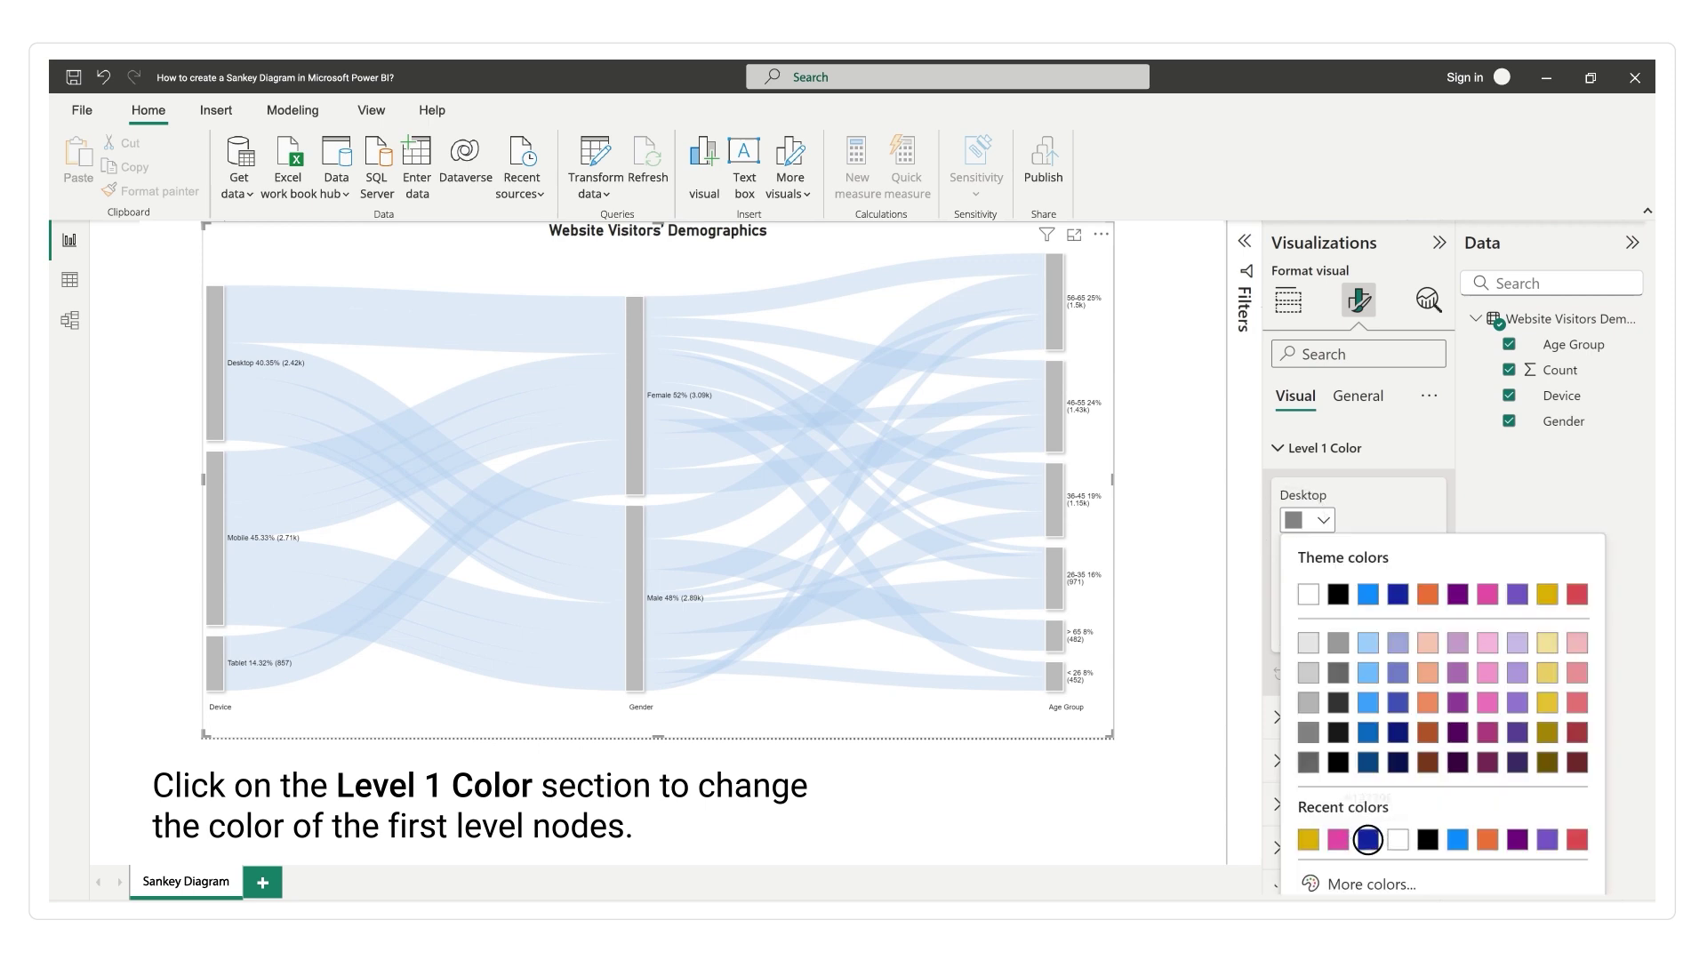
{"action": "left_click", "coordinate": [1368, 839]}
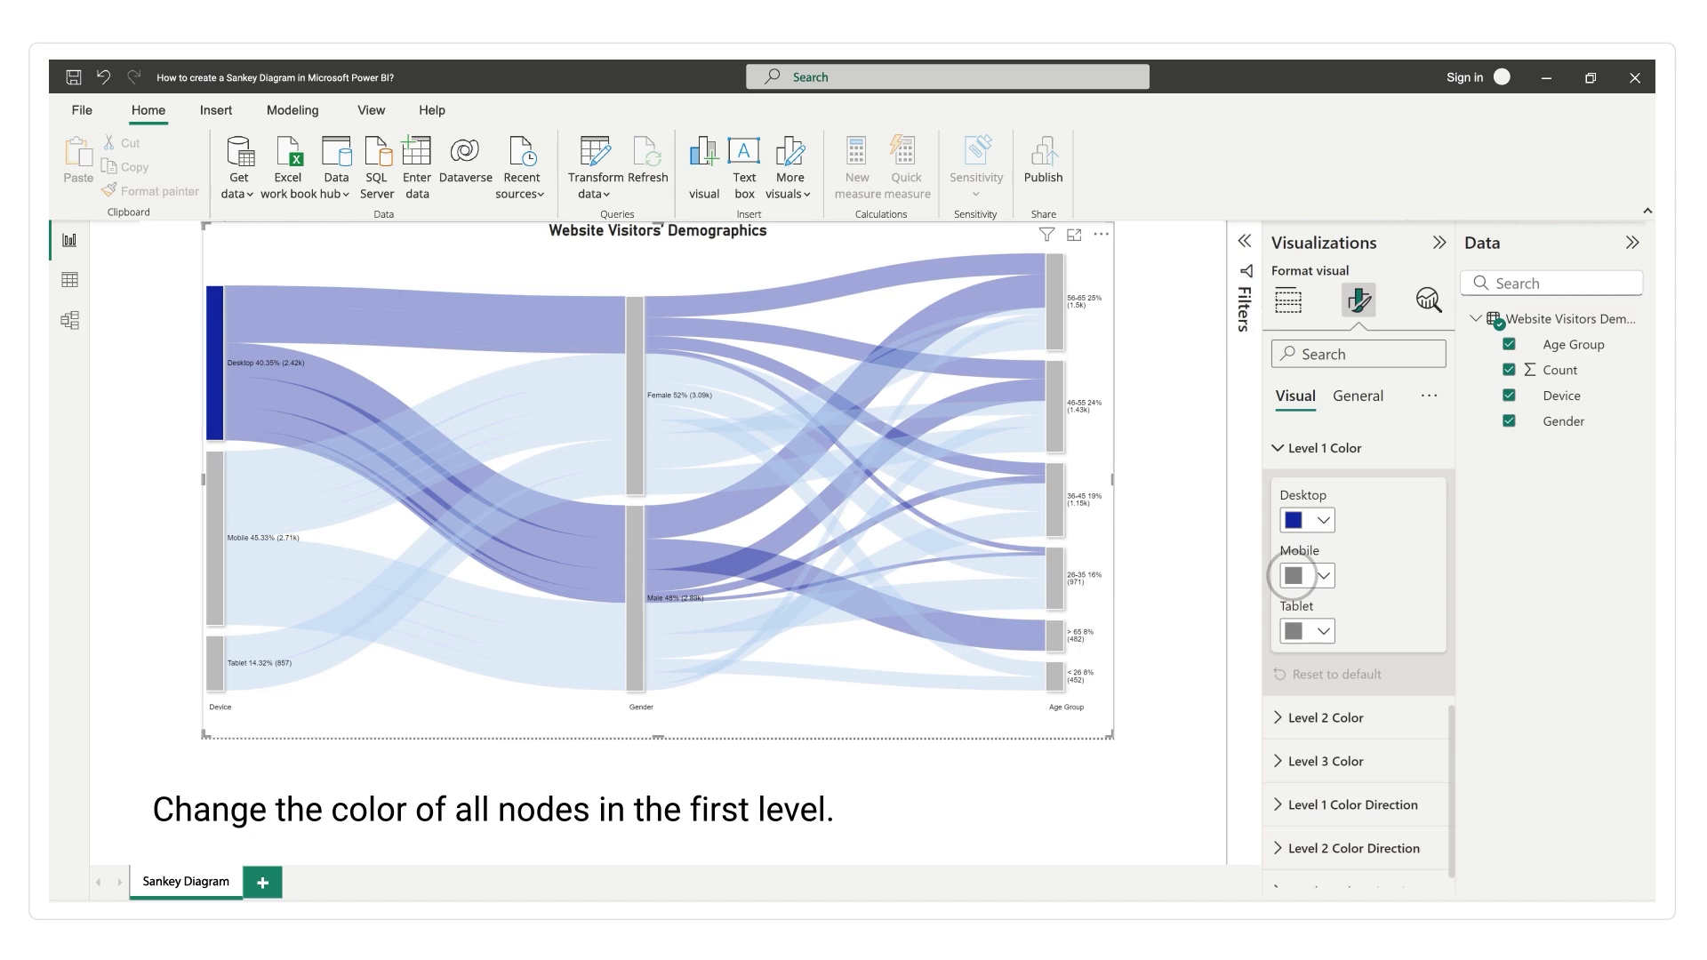
{"action": "left_click", "coordinate": [1293, 575]}
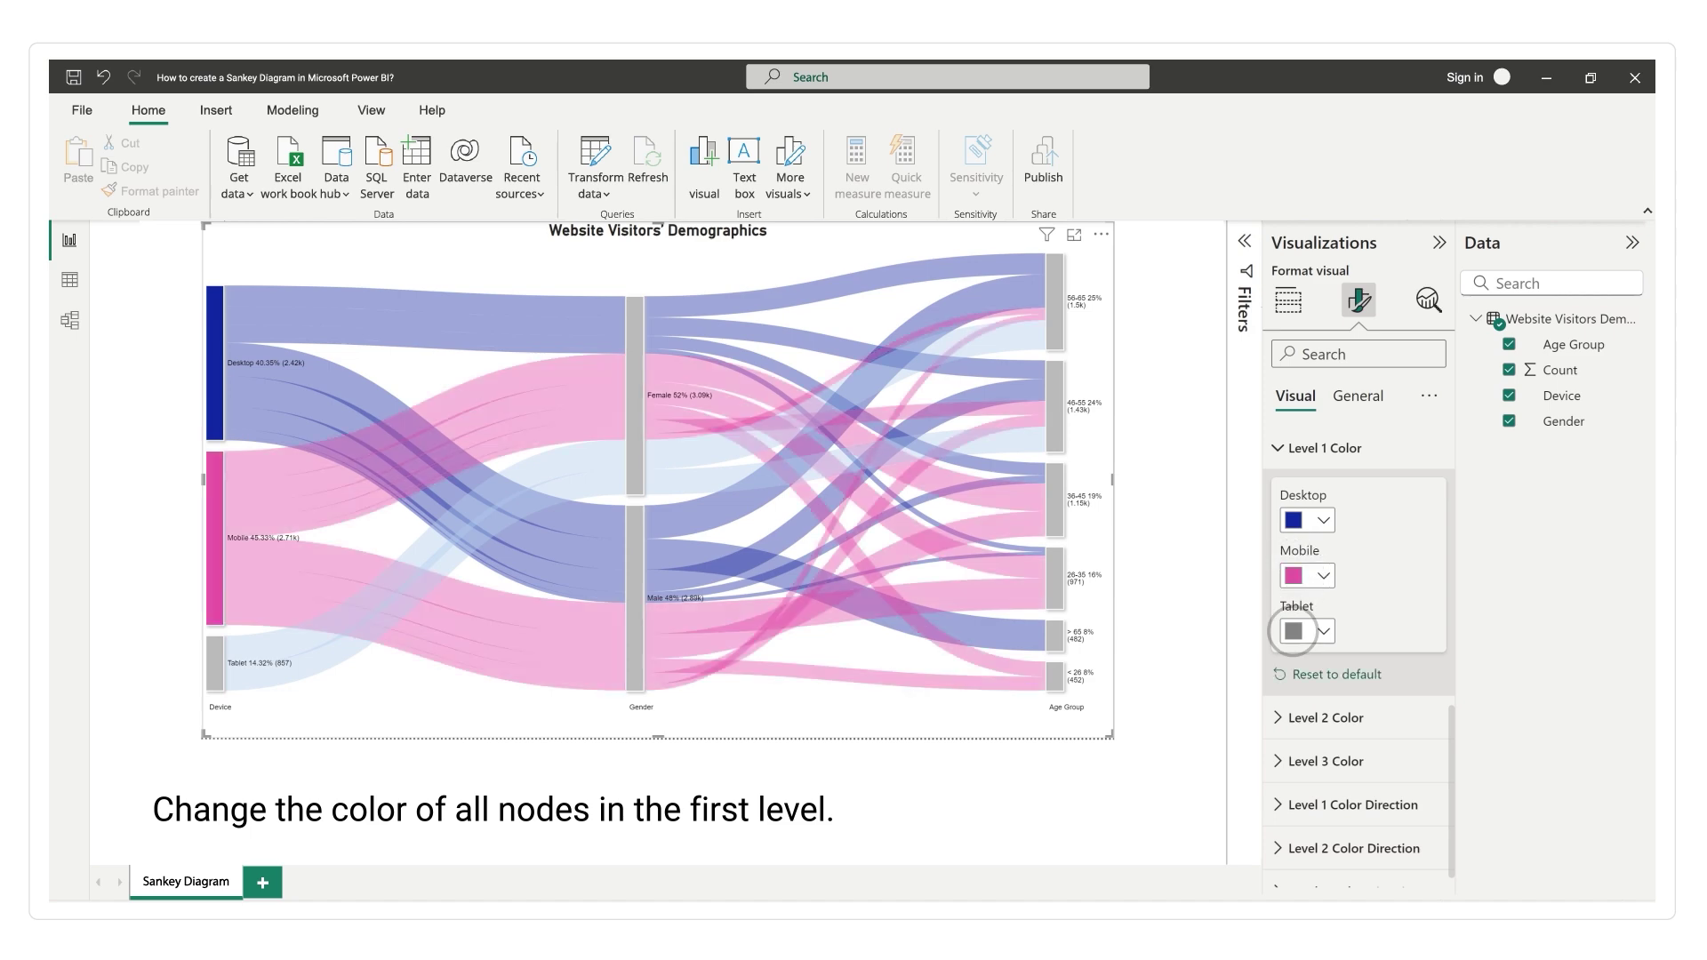
{"action": "left_click", "coordinate": [1293, 630]}
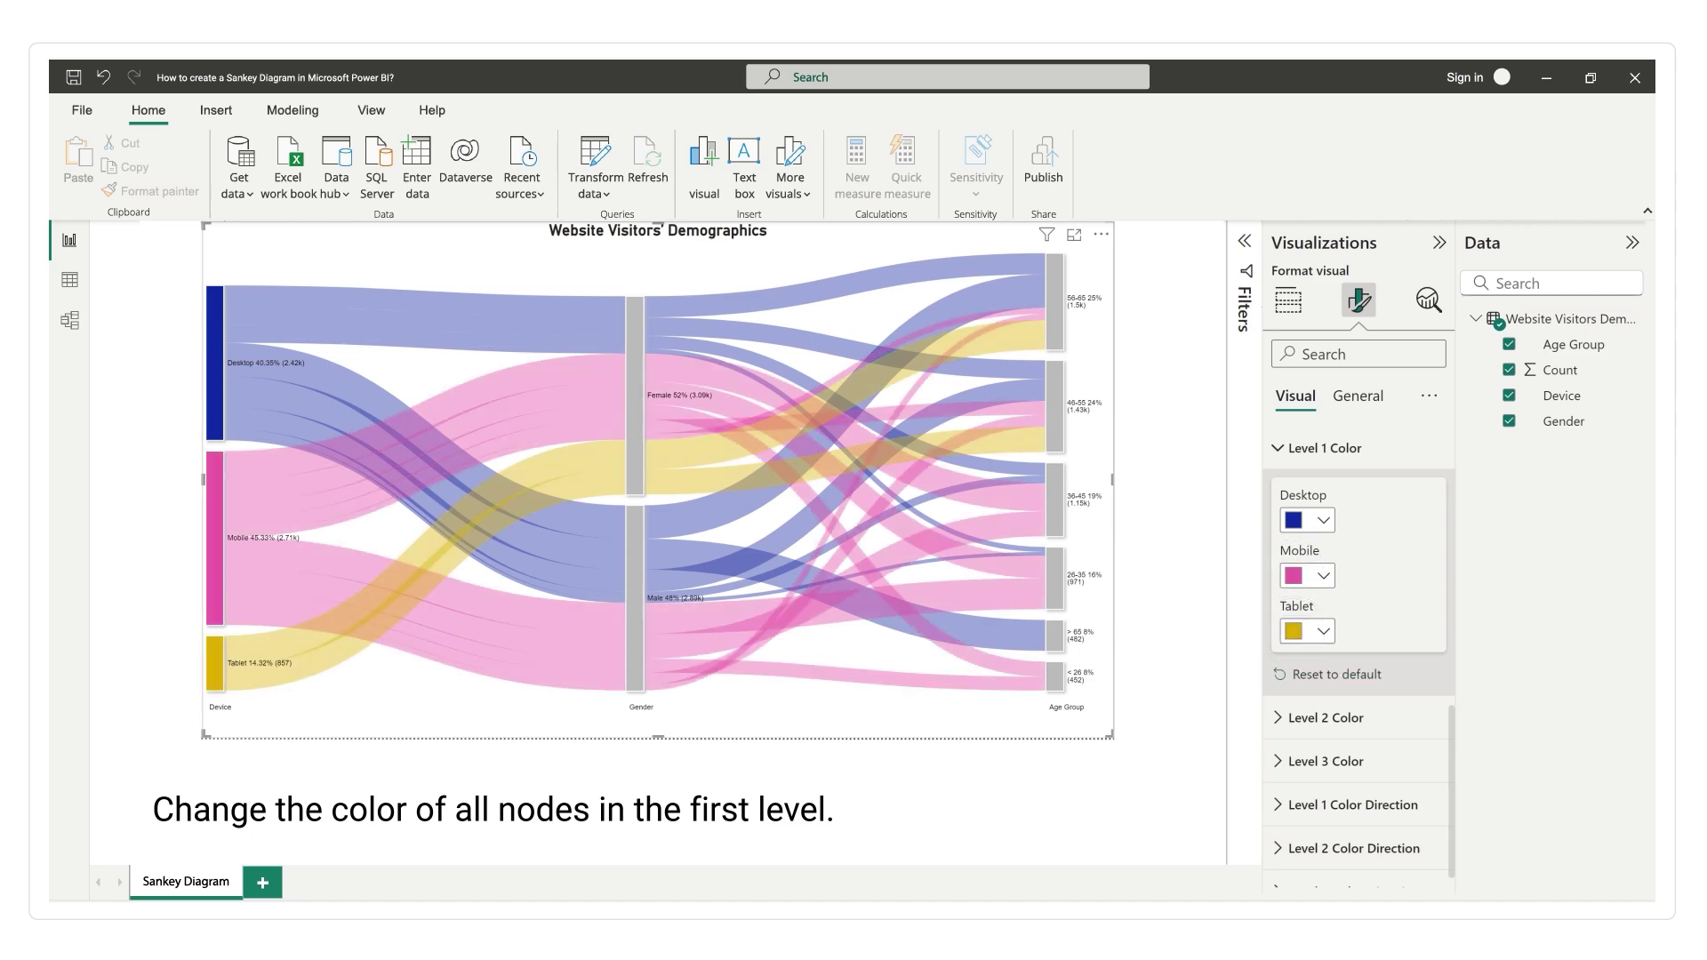